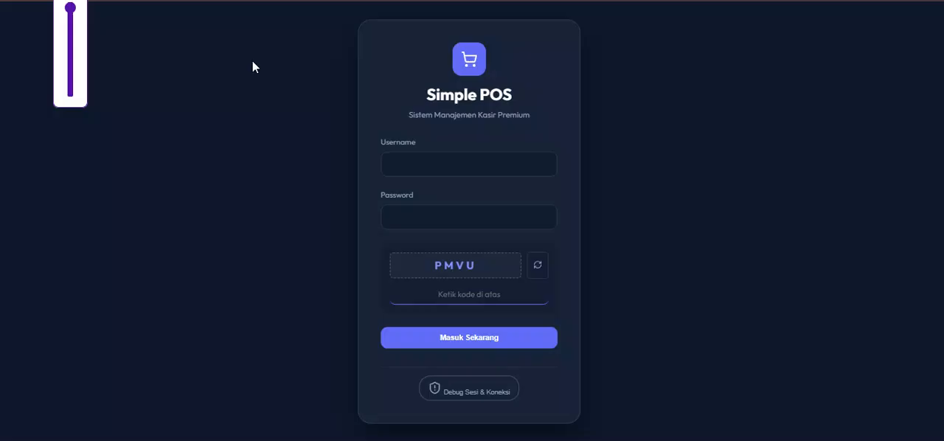
# - Fill in the account username and password on the Simple POS login form
pyautogui.click(418, 166)
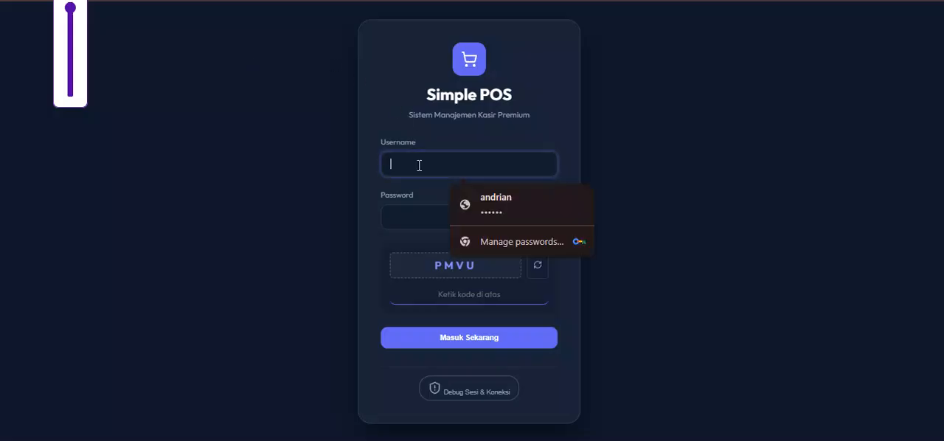
pyautogui.write('andrian')
pyautogui.press('Tab')
pyautogui.write('123')
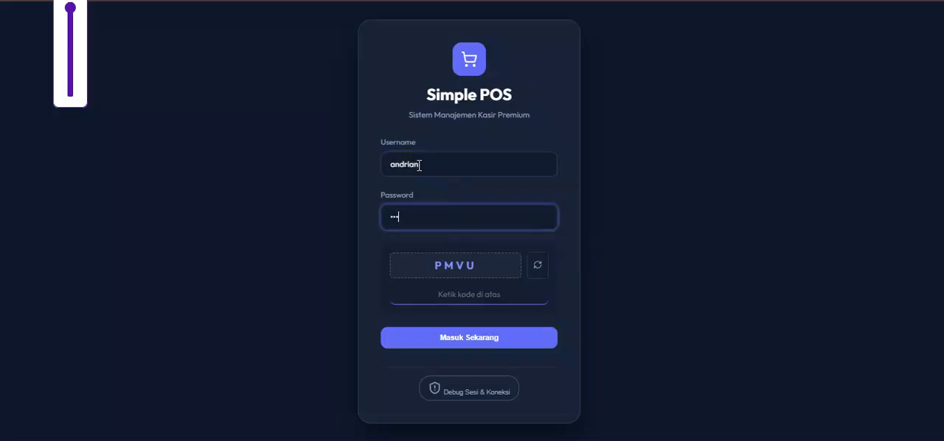
# - Enter the displayed captcha code and log in to Simple POS
pyautogui.click(433, 302)
pyautogui.write('PM')
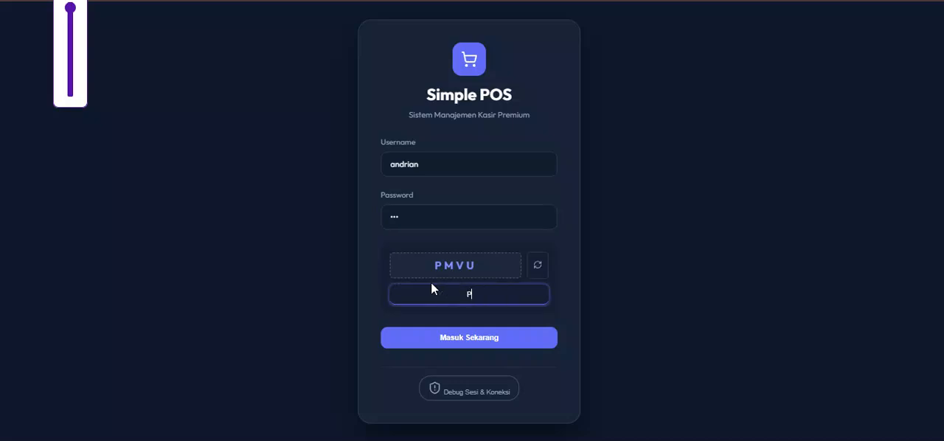
pyautogui.write('VU')
pyautogui.click(471, 339)
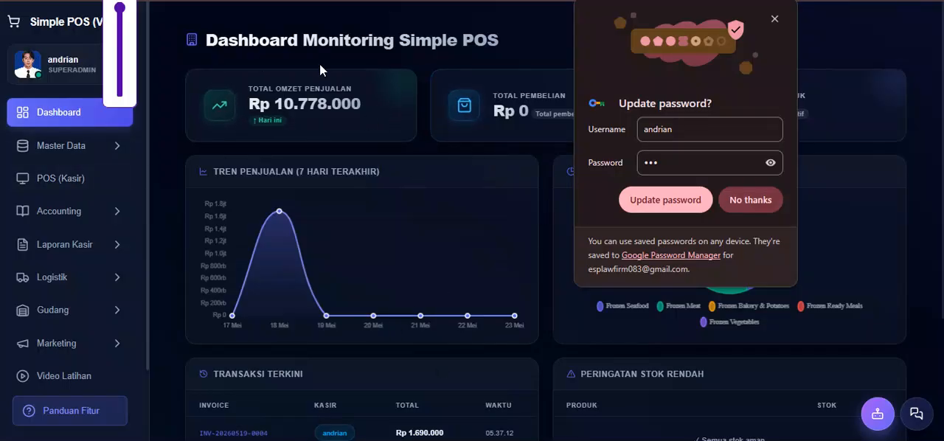
# - Decline the browser's password update and look over the dashboard down to the recent transactions and low-stock warnings
pyautogui.click(756, 203)
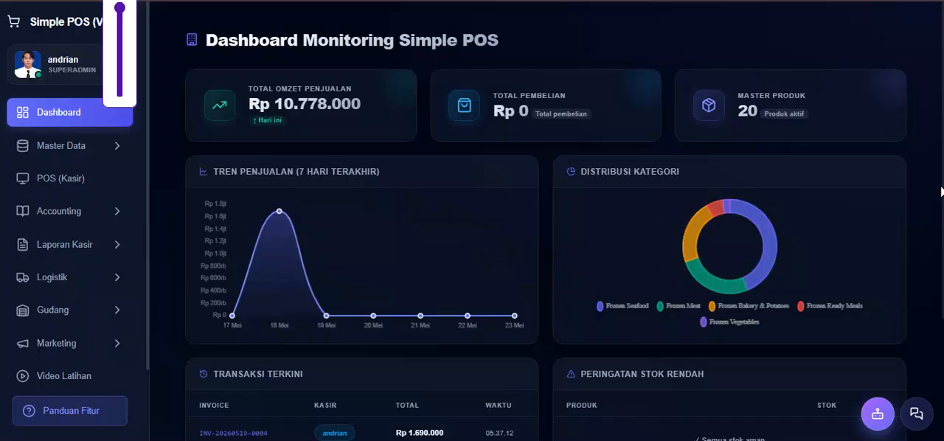
pyautogui.moveTo(942, 189); pyautogui.dragTo(943, 354)
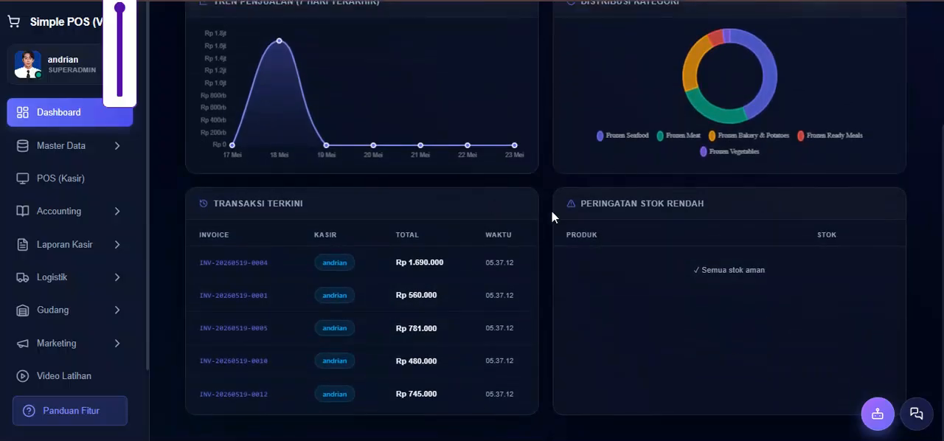
pyautogui.moveTo(943, 326); pyautogui.dragTo(938, 149)
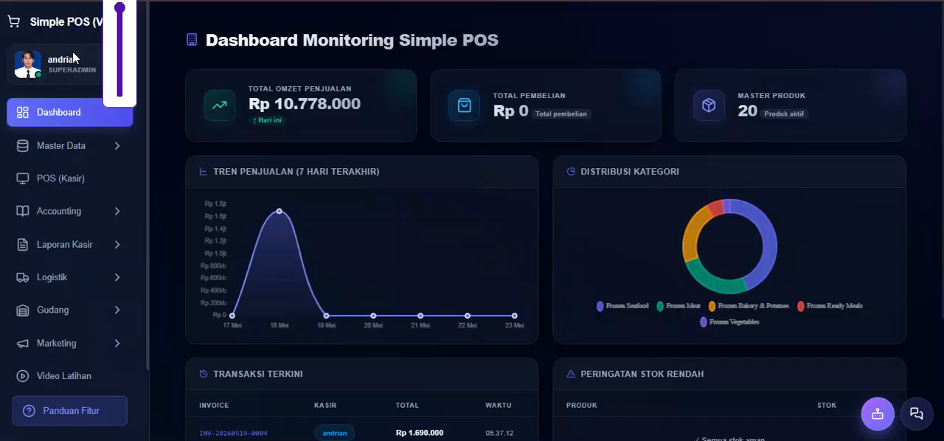
# - Start the Panduan Filur feature guide and go through all ten parts, from the welcome note to Diskusi Internal
pyautogui.click(99, 426)
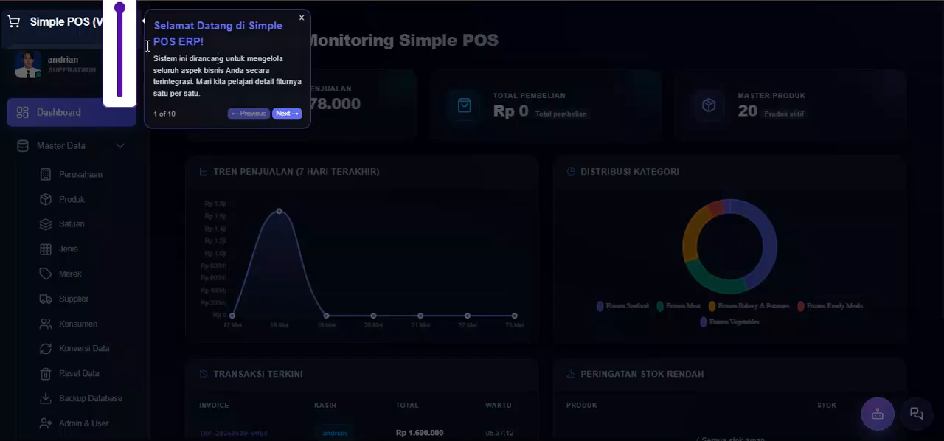
pyautogui.click(289, 114)
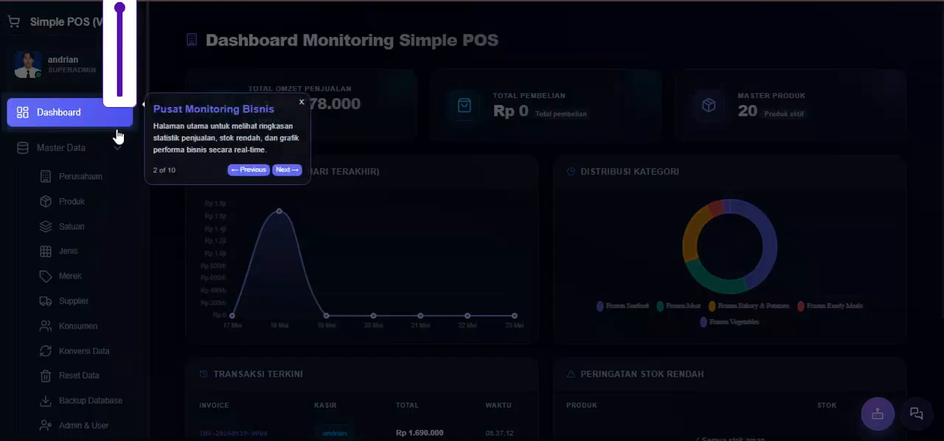
pyautogui.click(287, 170)
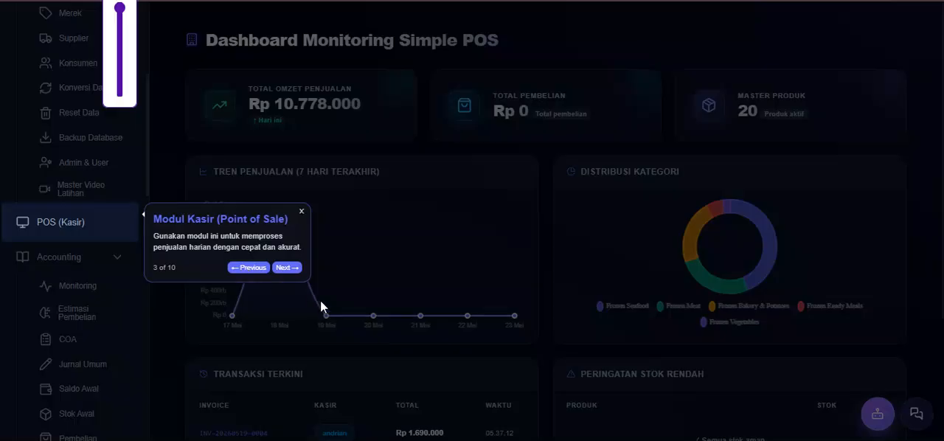
pyautogui.click(287, 268)
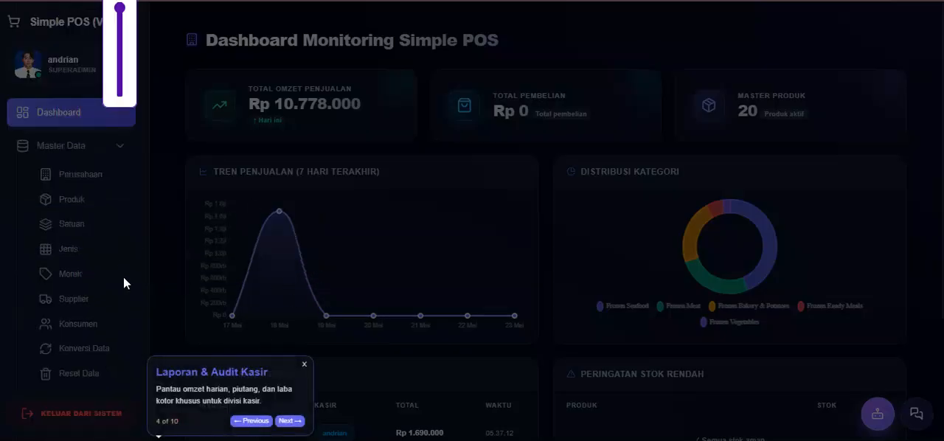
pyautogui.click(290, 420)
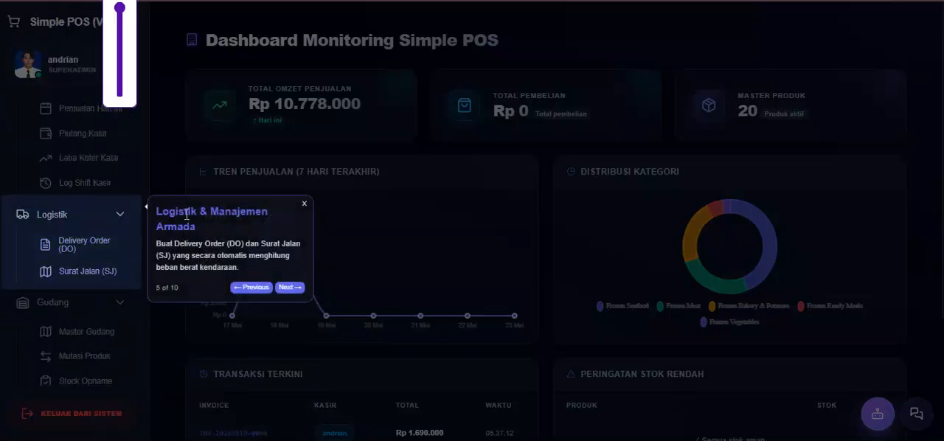
pyautogui.click(289, 287)
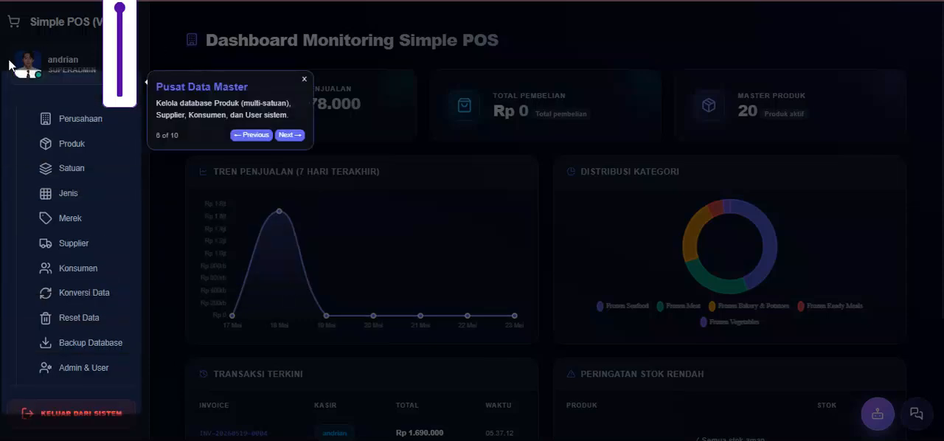
pyautogui.click(249, 136)
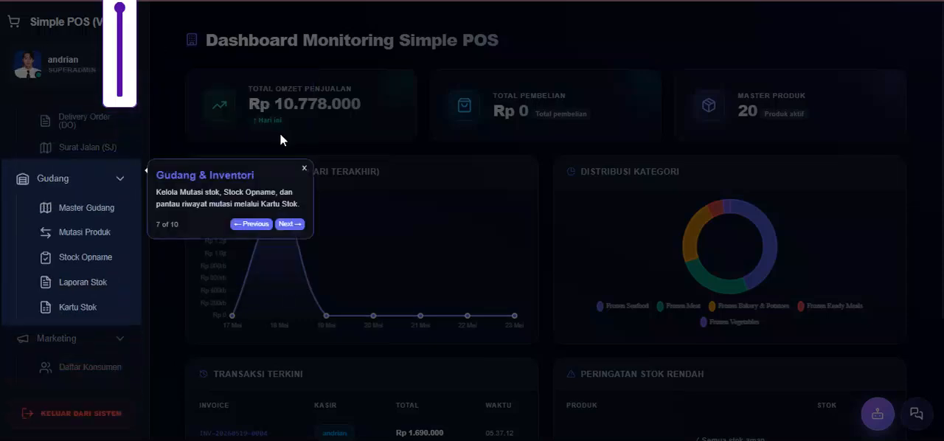
pyautogui.click(288, 224)
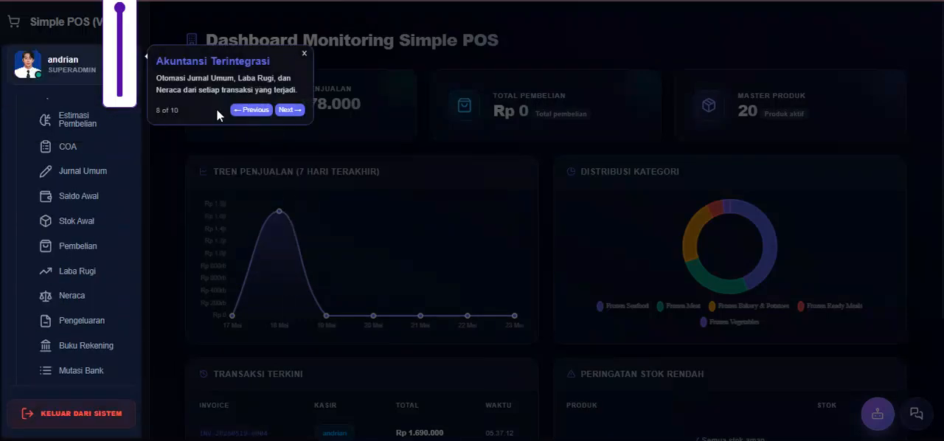
pyautogui.click(290, 110)
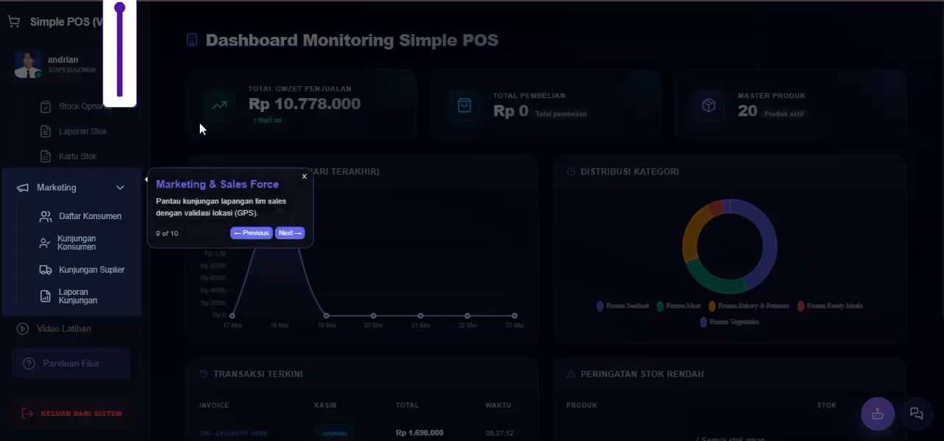
pyautogui.click(288, 233)
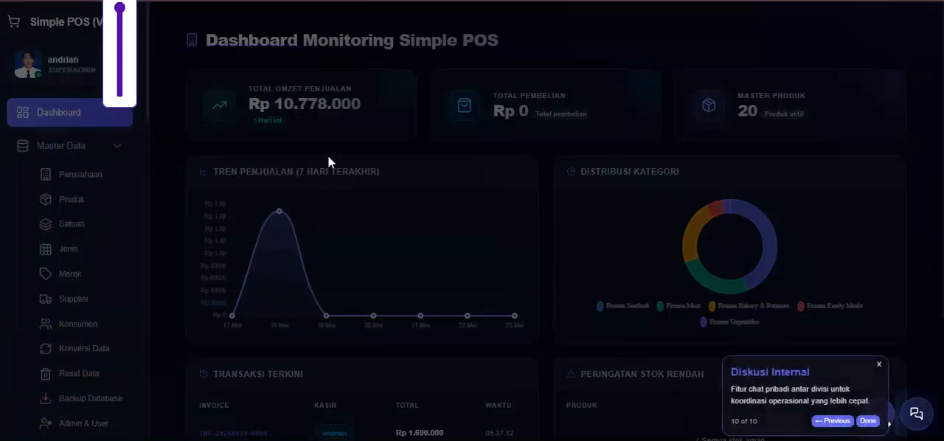
pyautogui.click(869, 422)
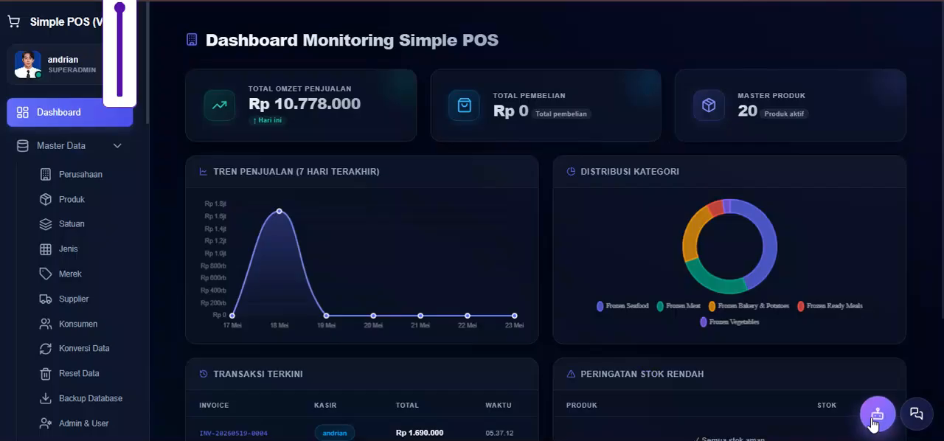
# - Open the company profile under Master Data, view its edit form, and close the form without saving
pyautogui.click(105, 147)
pyautogui.click(105, 148)
pyautogui.scroll(-2, 118, 156)
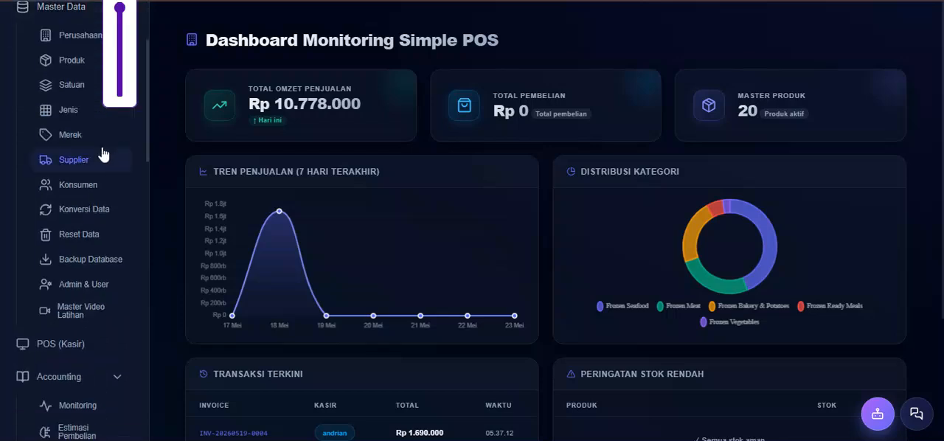
pyautogui.click(76, 37)
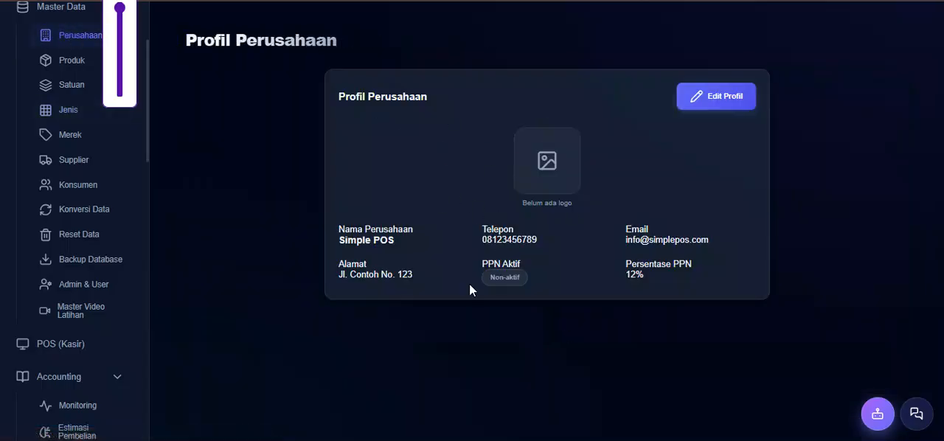
pyautogui.click(708, 103)
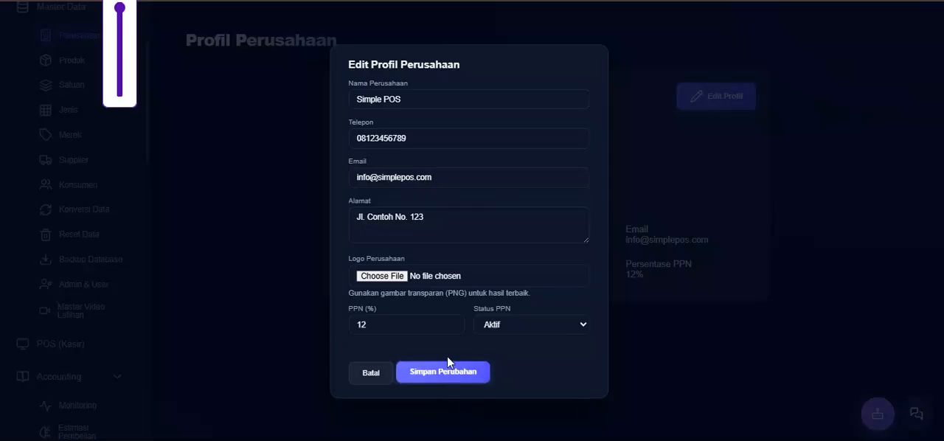
pyautogui.click(372, 373)
# - Open the Produk master data and look through the product list
pyautogui.click(72, 65)
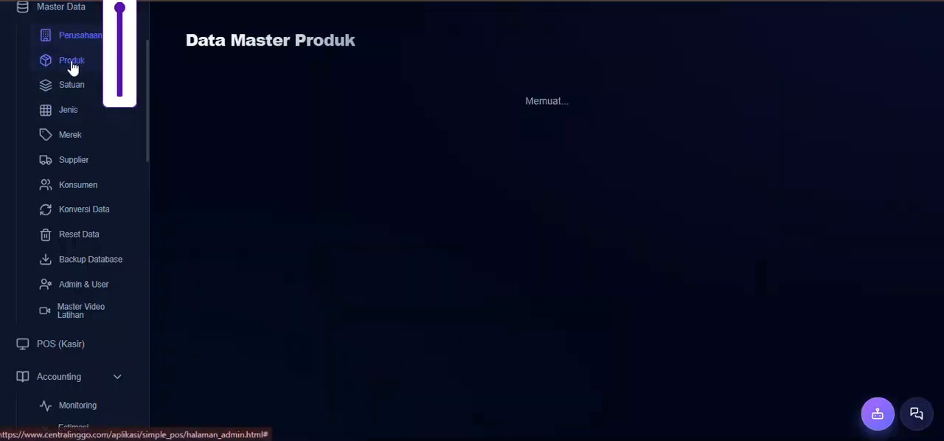
pyautogui.scroll(-2, 460, 210)
pyautogui.scroll(2, 461, 210)
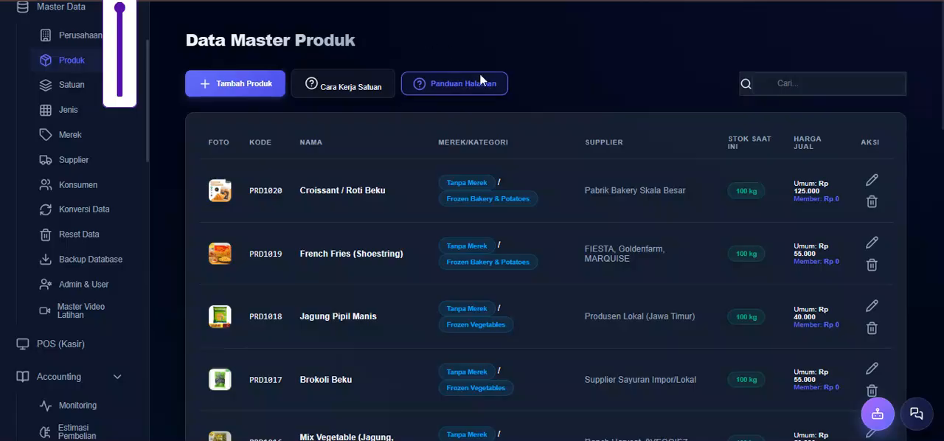
# - Open a blank product form and examine its identity, supplier, unit, barcode and price fields
pyautogui.click(254, 87)
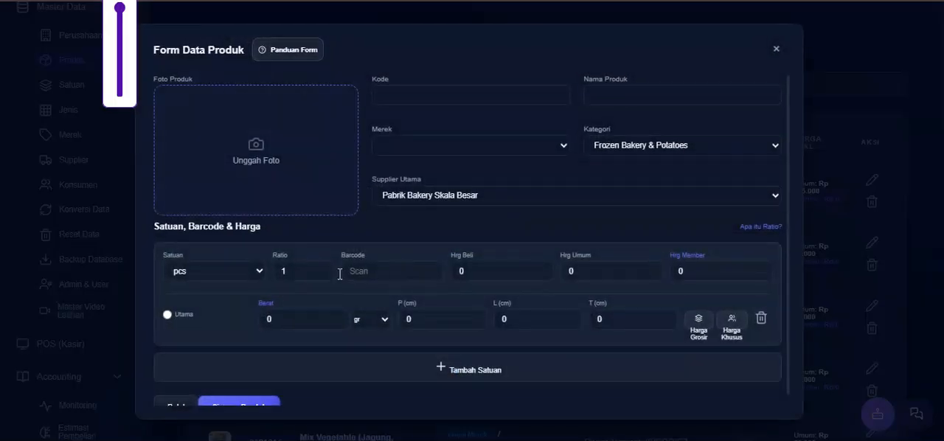
pyautogui.scroll(-1, 499, 312)
pyautogui.scroll(1, 528, 284)
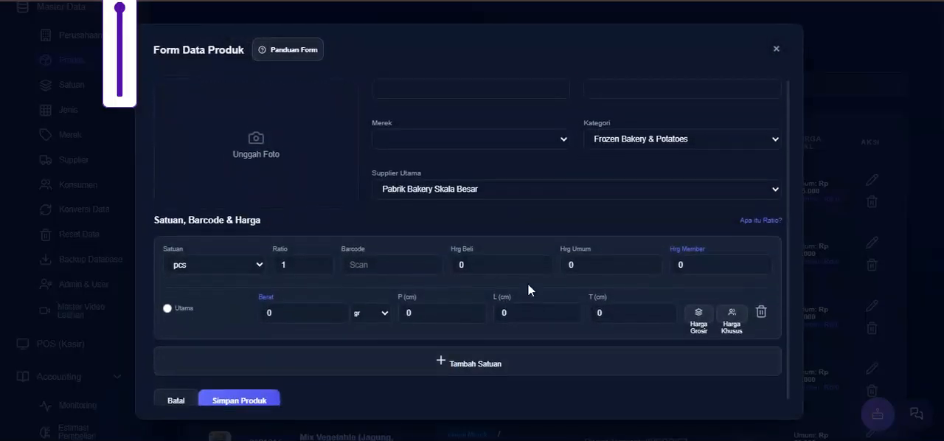
pyautogui.scroll(-1, 527, 283)
pyautogui.scroll(1, 418, 174)
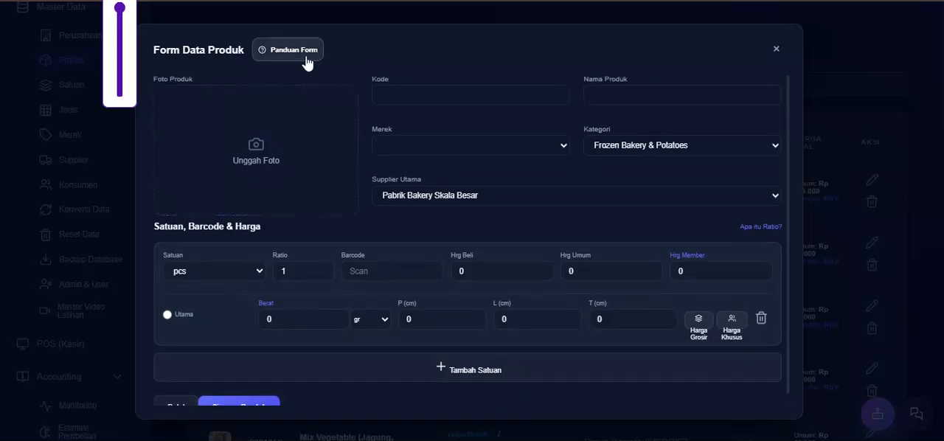
# - View the product form's guide up to the Pengaturan Harga part, and close both the guide and the form
pyautogui.click(279, 53)
pyautogui.click(254, 156)
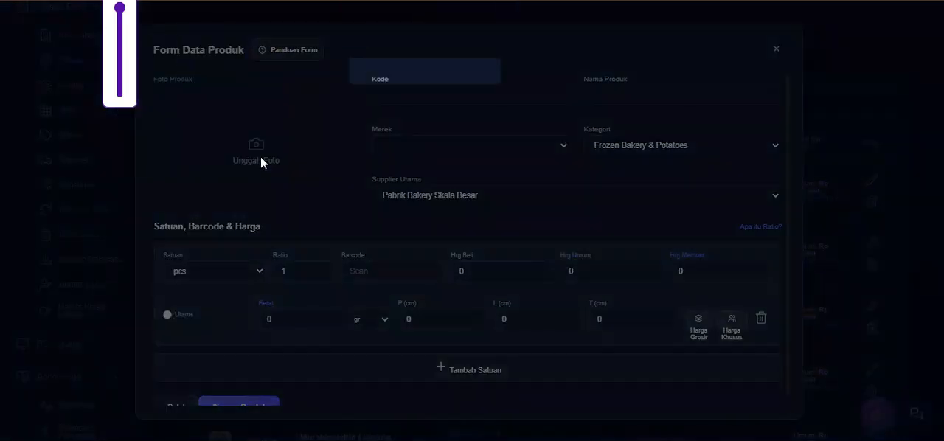
pyautogui.click(744, 207)
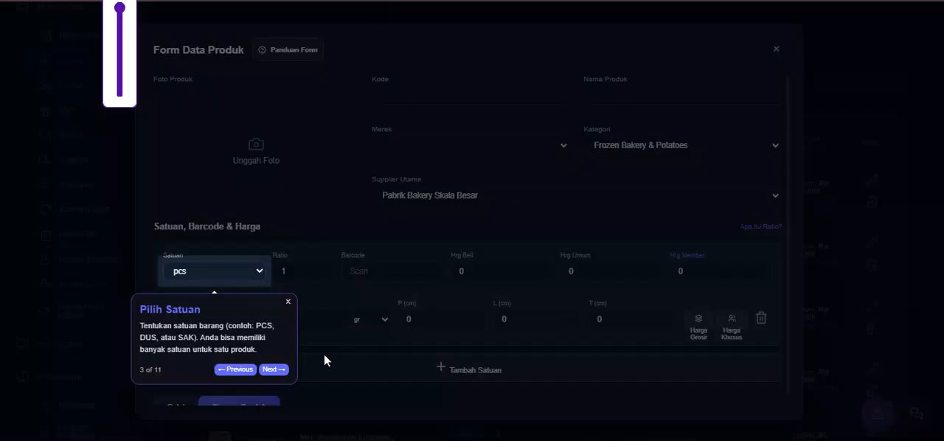
pyautogui.click(275, 369)
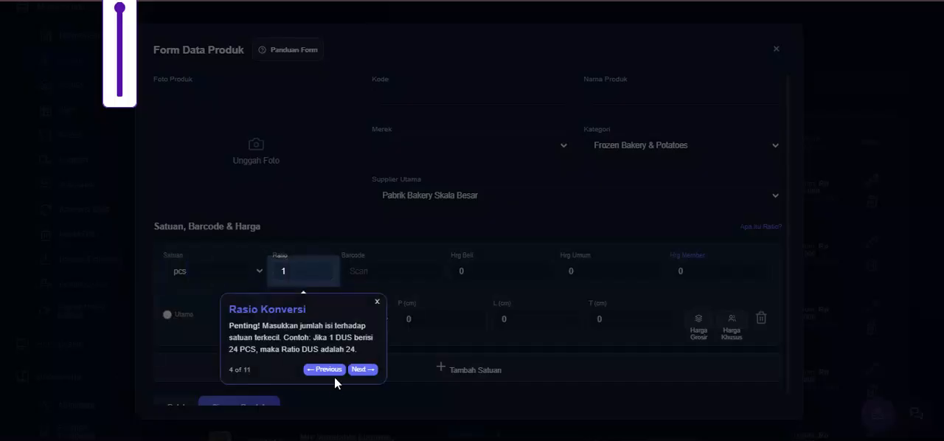
pyautogui.click(367, 374)
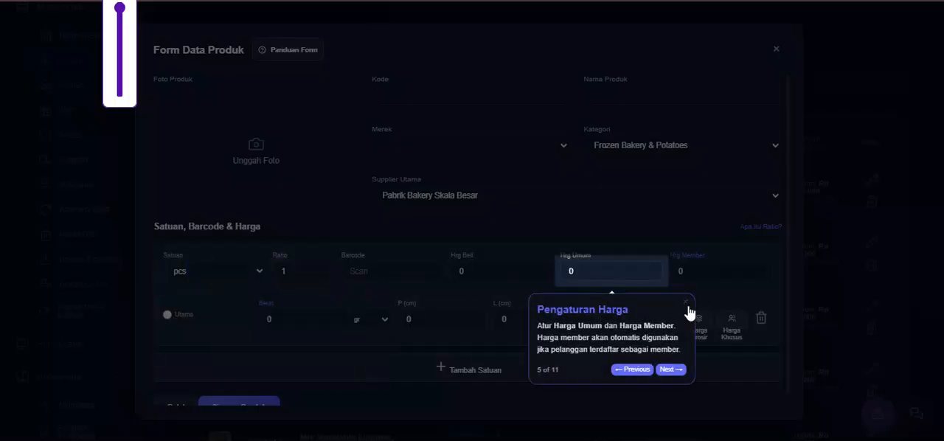
pyautogui.click(684, 302)
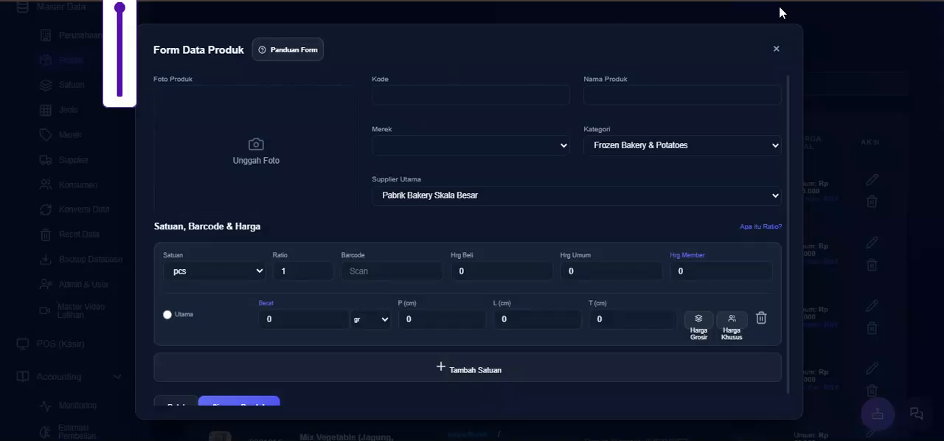
pyautogui.click(775, 48)
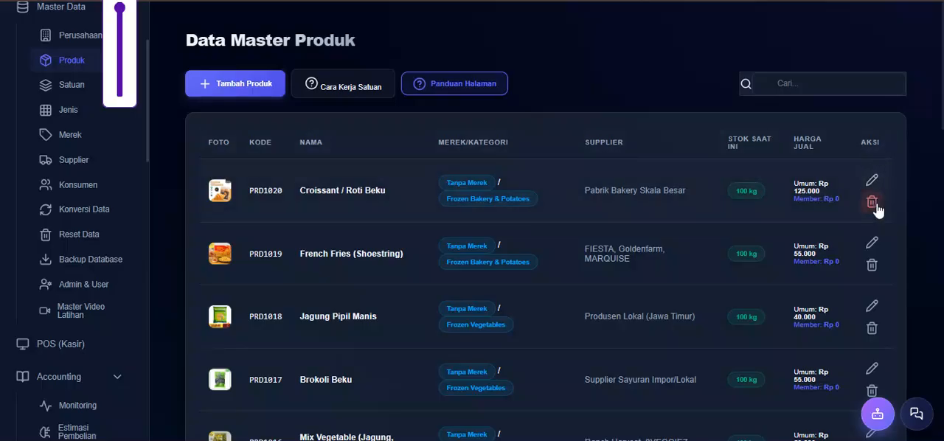
# - Look over the product list and open the Croissant / Roti Beku product for editing
pyautogui.scroll(-2, 694, 234)
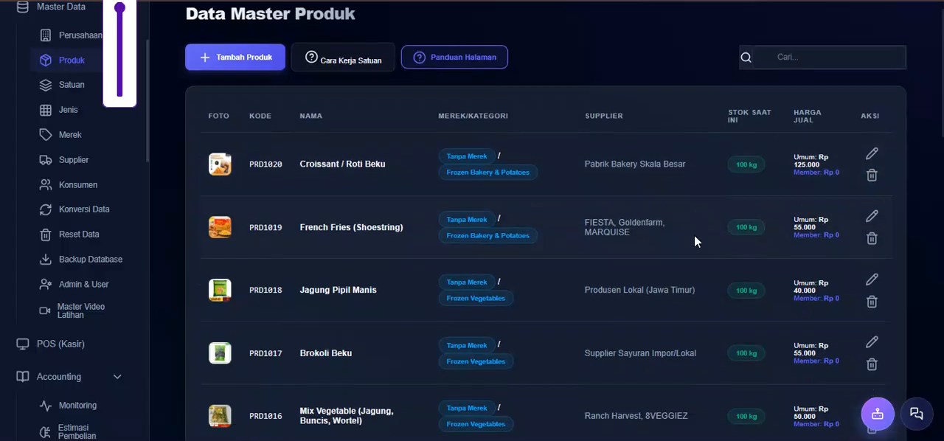
pyautogui.scroll(2, 606, 267)
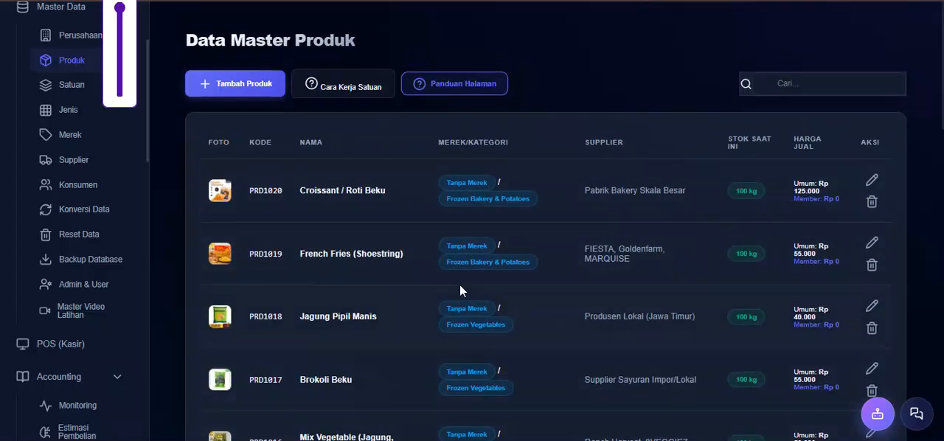
pyautogui.click(872, 181)
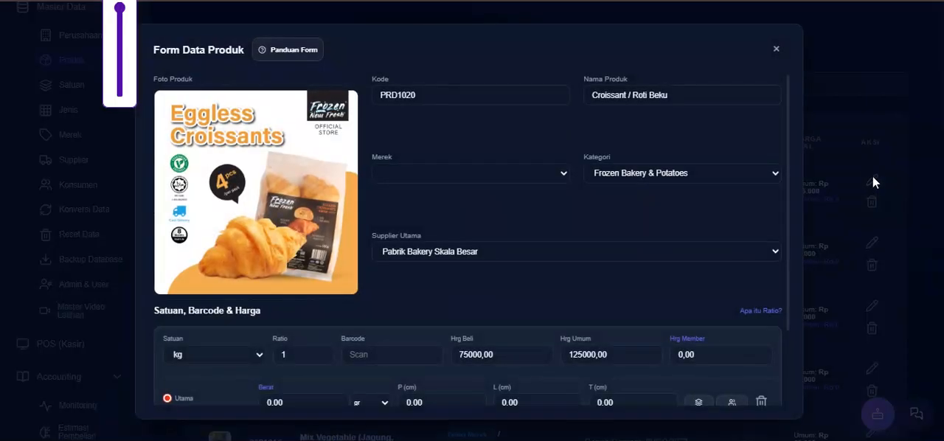
pyautogui.scroll(-1, 543, 251)
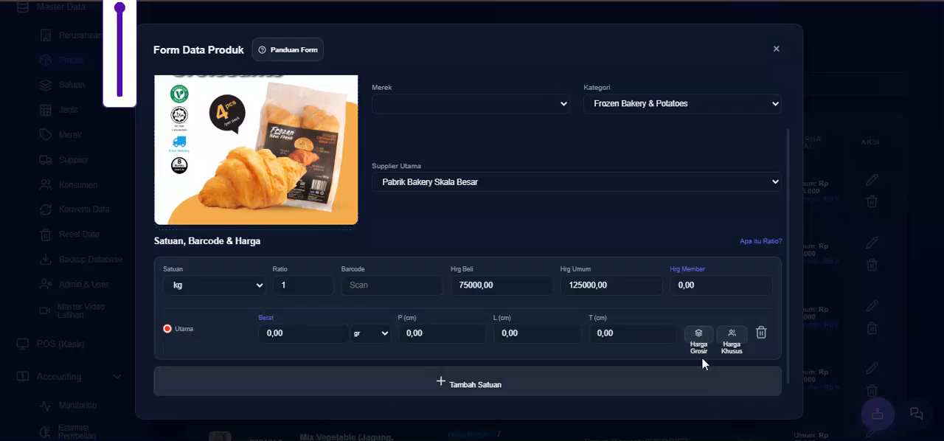
pyautogui.click(699, 337)
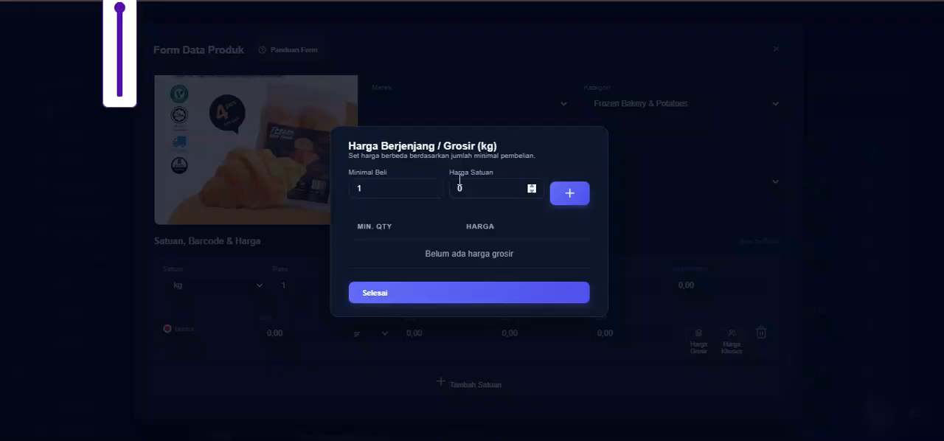
pyautogui.click(471, 190)
pyautogui.scroll(-1, 472, 190)
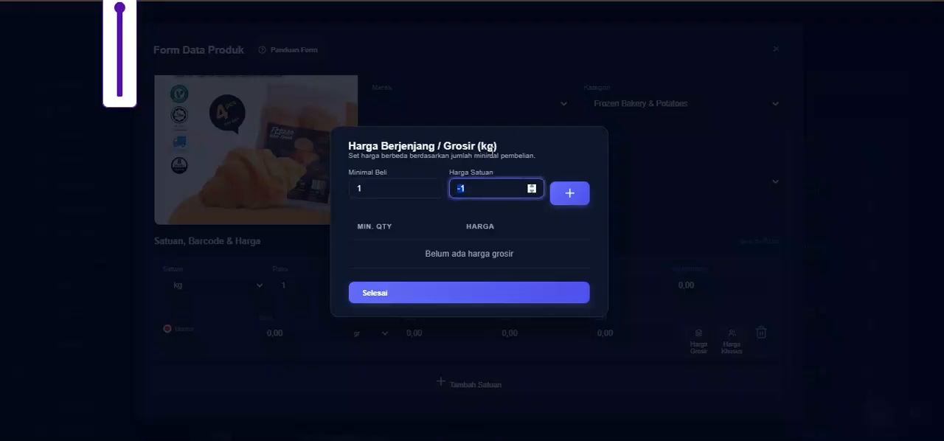
pyautogui.click(478, 187)
pyautogui.click(667, 210)
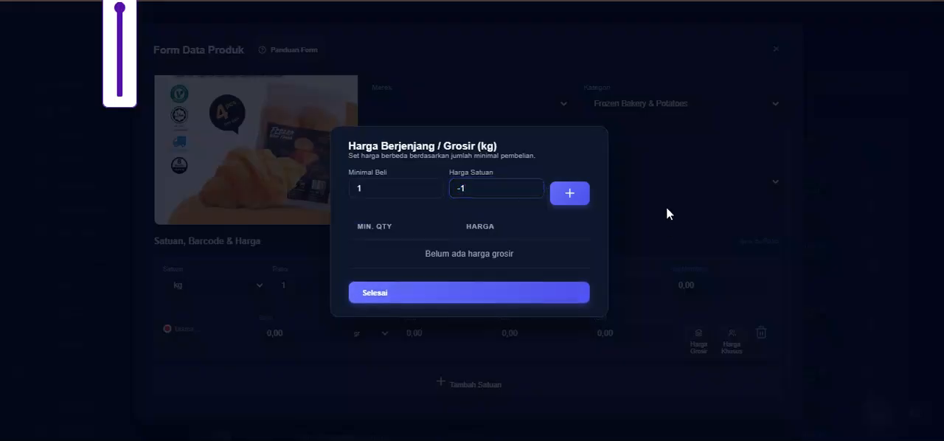
pyautogui.click(516, 297)
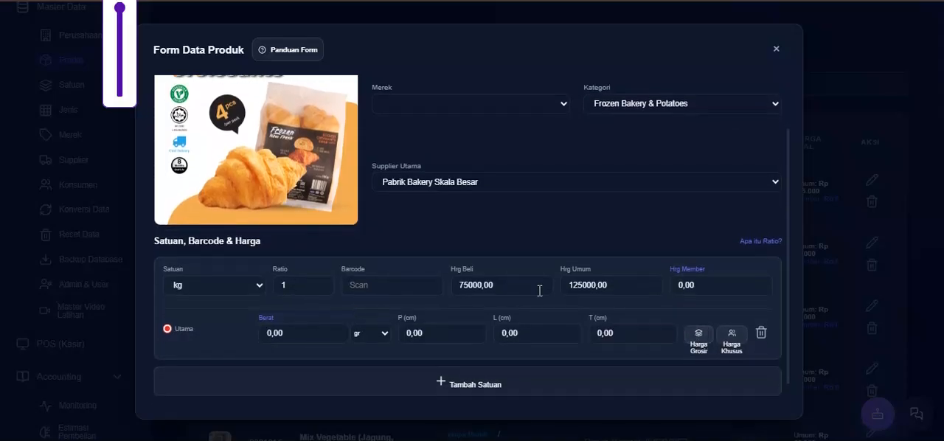
# - Add a wholesale price of 21000 for a minimum purchase of 6 to the product's kg unit and save the product
pyautogui.click(698, 335)
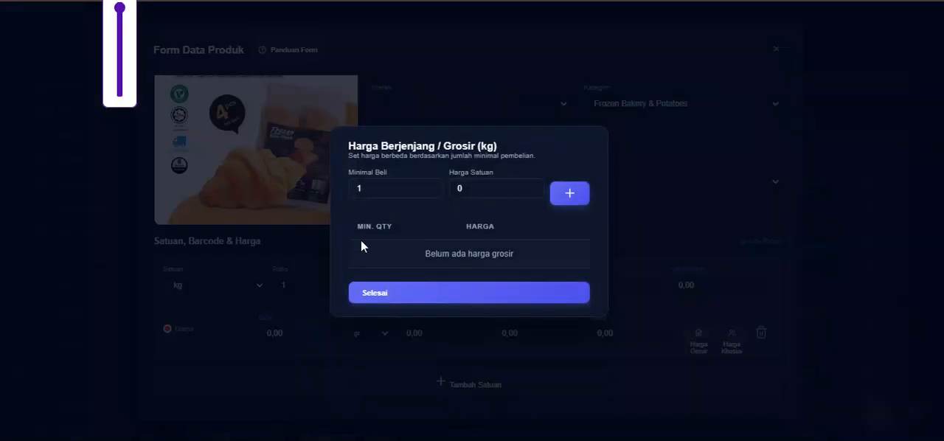
pyautogui.click(376, 191)
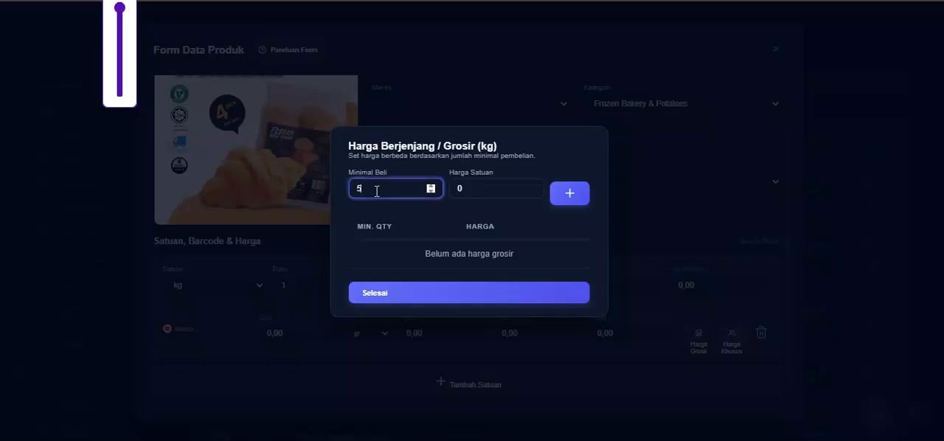
pyautogui.click(489, 190)
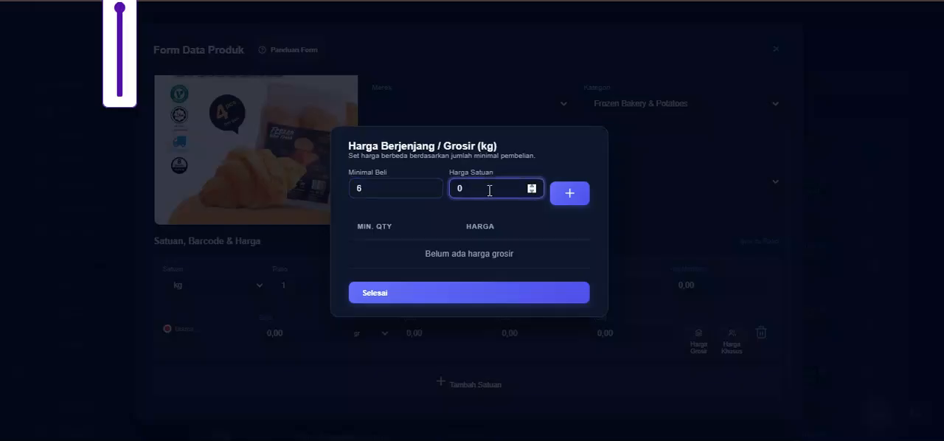
pyautogui.write('21000')
pyautogui.click(566, 195)
pyautogui.click(502, 295)
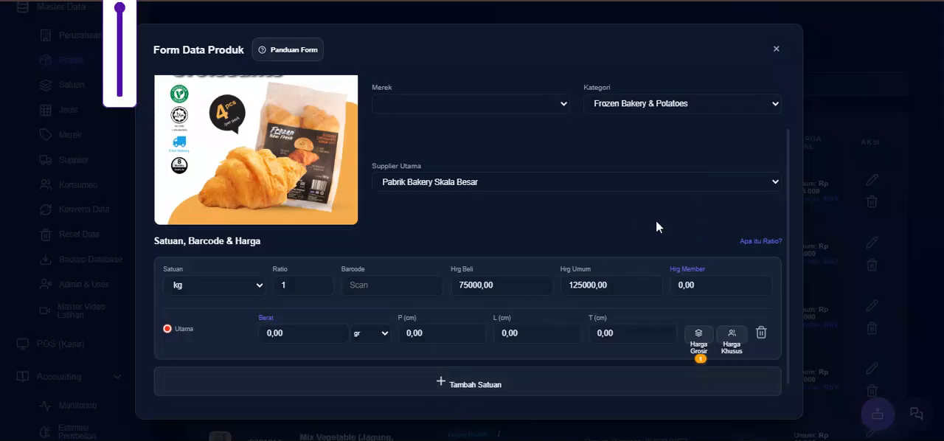
pyautogui.scroll(3, 657, 220)
pyautogui.scroll(-3, 765, 265)
pyautogui.scroll(-1, 789, 300)
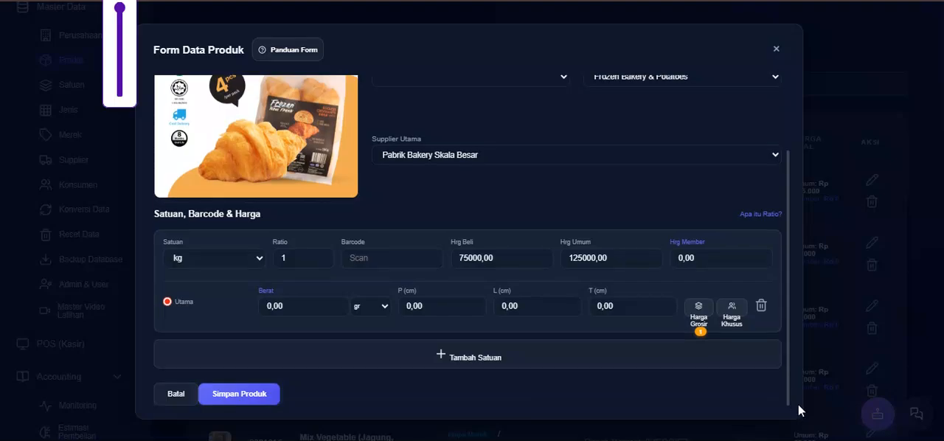
pyautogui.click(267, 398)
pyautogui.click(467, 283)
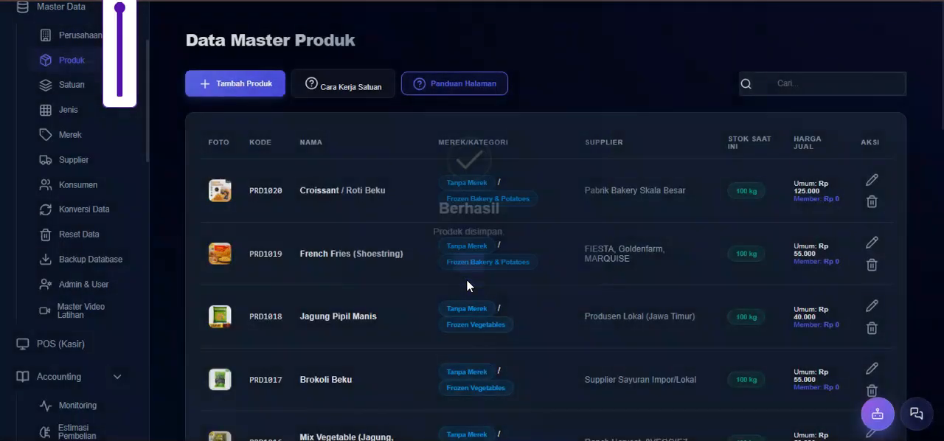
# - Reopen the Croissant / Roti Beku product and try to give member Toko Berkah Raya a special price of 2150
pyautogui.click(873, 179)
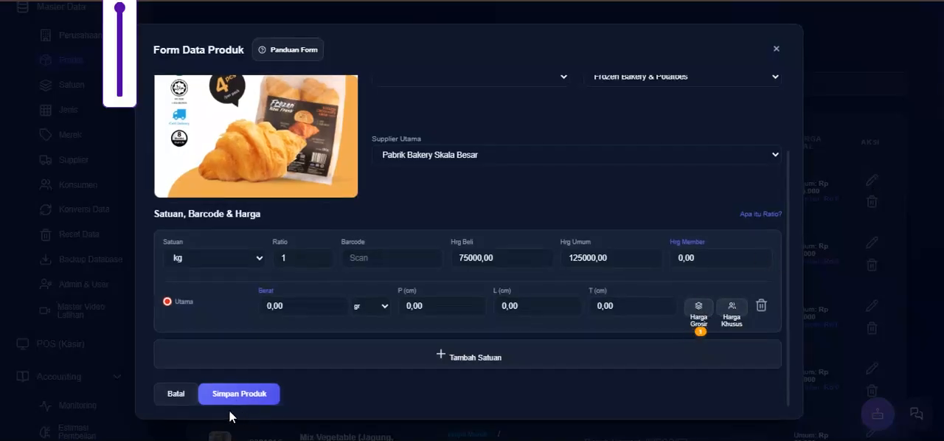
pyautogui.click(733, 308)
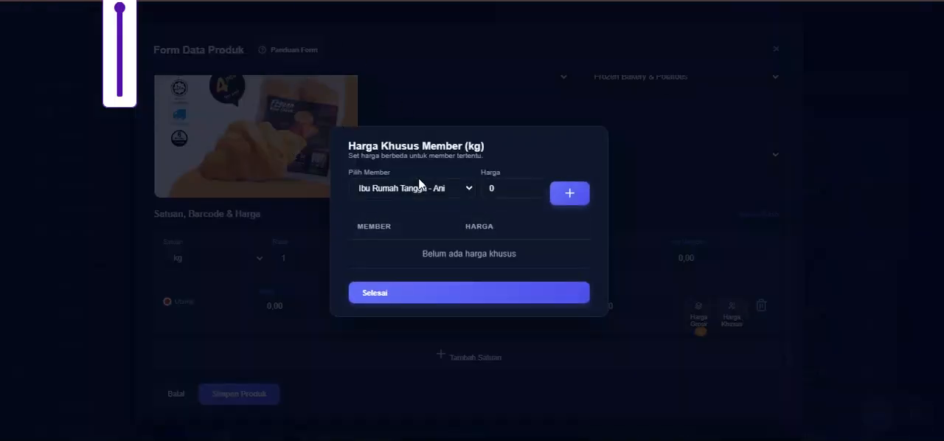
pyautogui.click(441, 190)
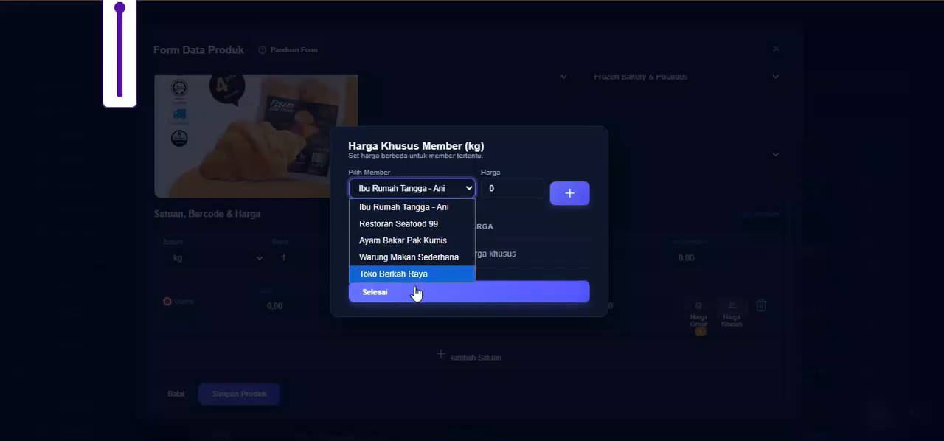
pyautogui.click(384, 273)
pyautogui.click(492, 189)
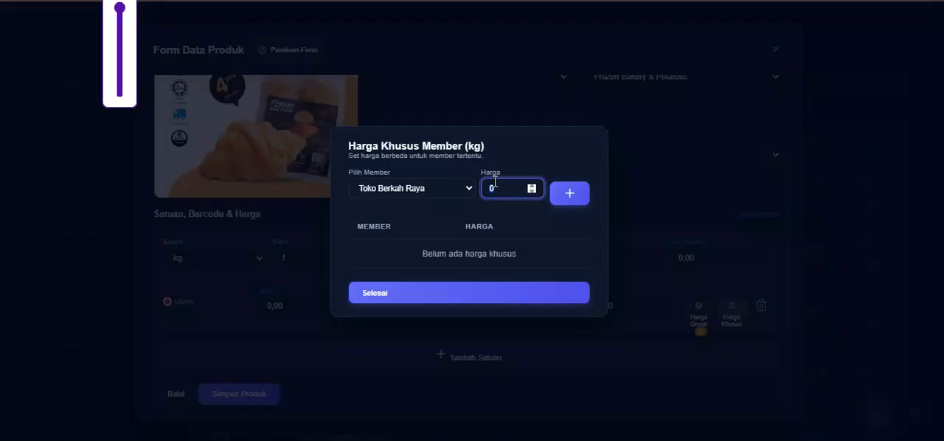
pyautogui.write('21500')
pyautogui.click(475, 293)
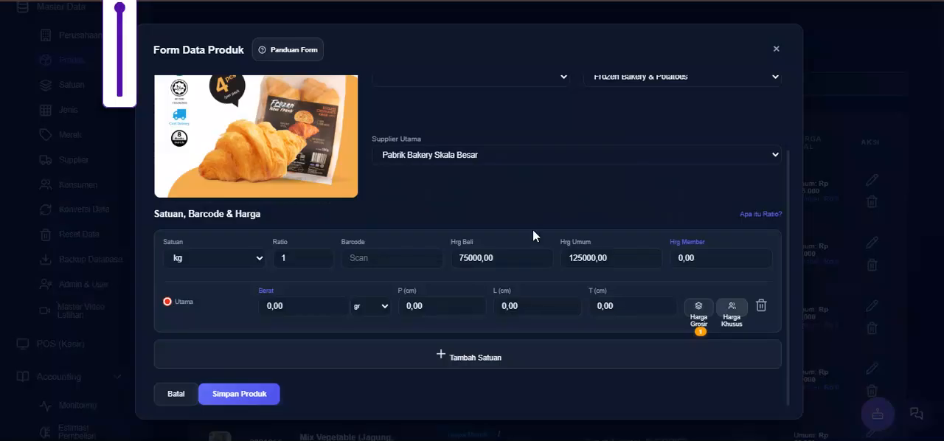
# - Add a special price of 124500 on the kg unit for the preselected Ibu Rumah Tangga member
pyautogui.click(734, 308)
pyautogui.click(492, 190)
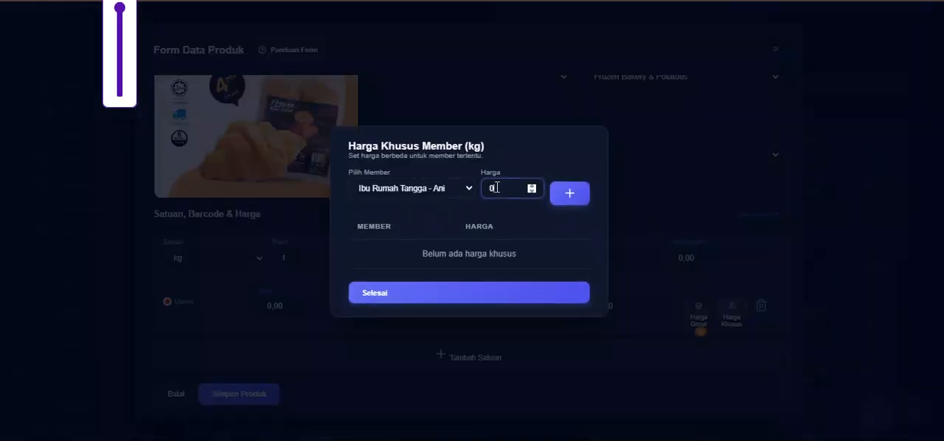
pyautogui.write('12')
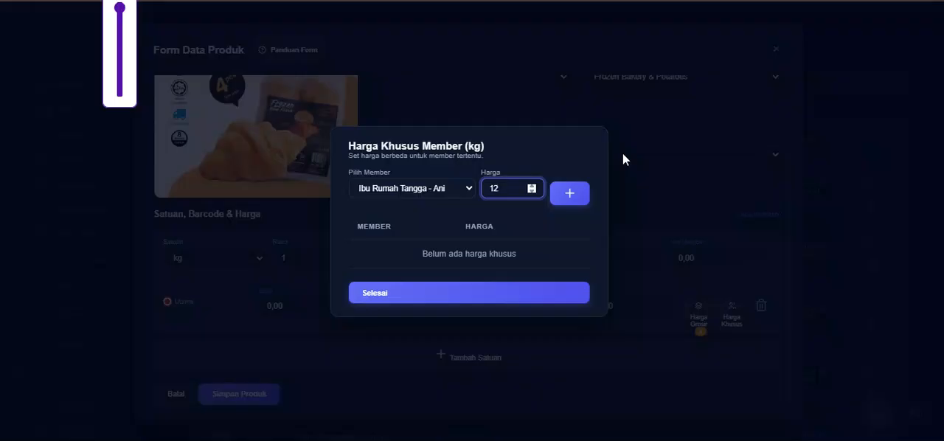
pyautogui.write('4500')
pyautogui.click(569, 201)
pyautogui.click(490, 311)
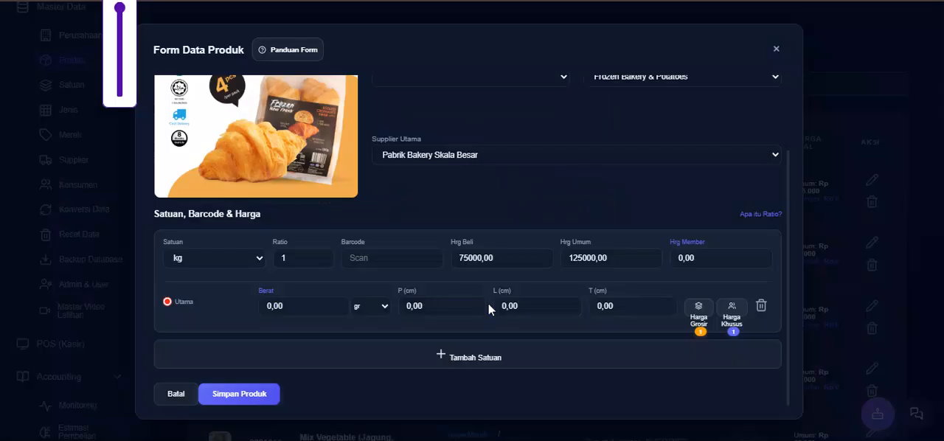
# - Replace the kg unit's wholesale tier with a minimum purchase of 5 at a unit price of 123000 and save the product
pyautogui.click(699, 313)
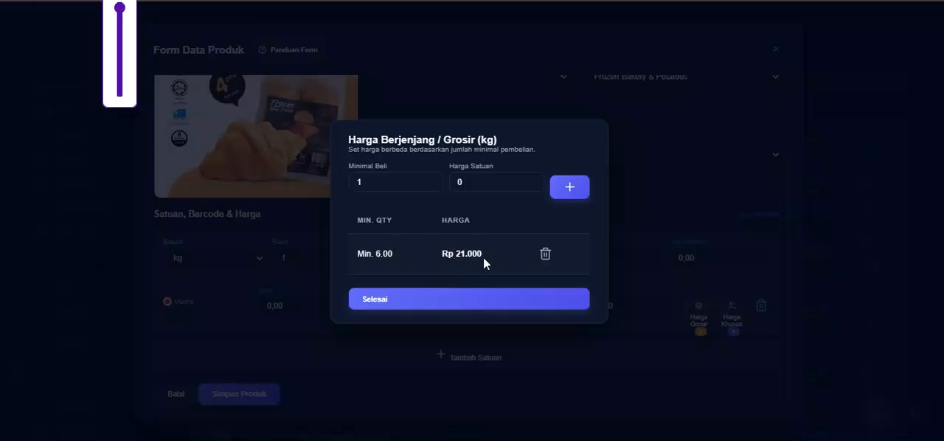
pyautogui.click(546, 254)
pyautogui.click(489, 190)
pyautogui.press('BackSpace')
pyautogui.write('5')
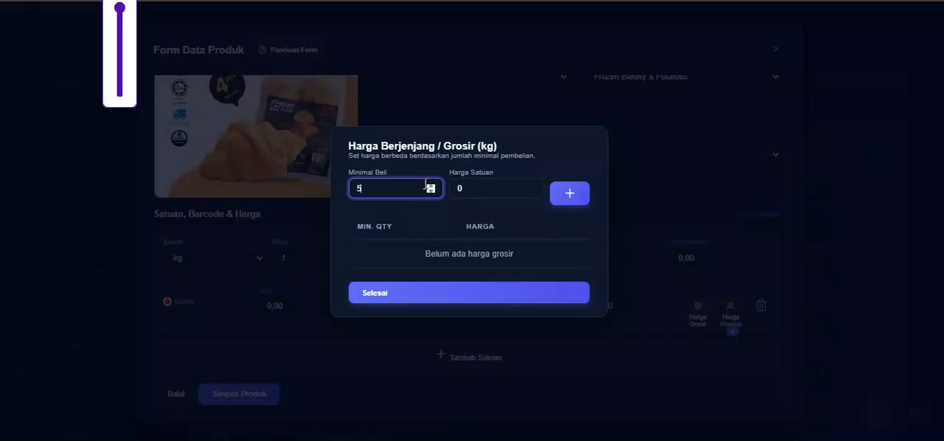
pyautogui.click(457, 189)
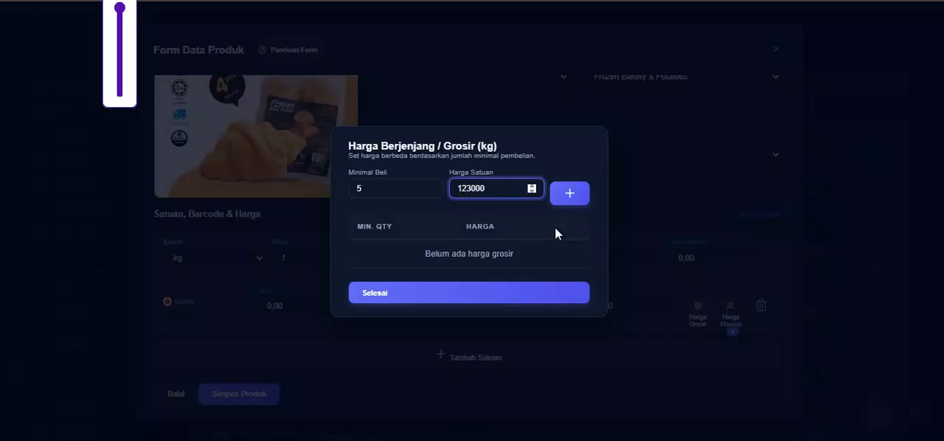
pyautogui.click(569, 195)
pyautogui.click(496, 295)
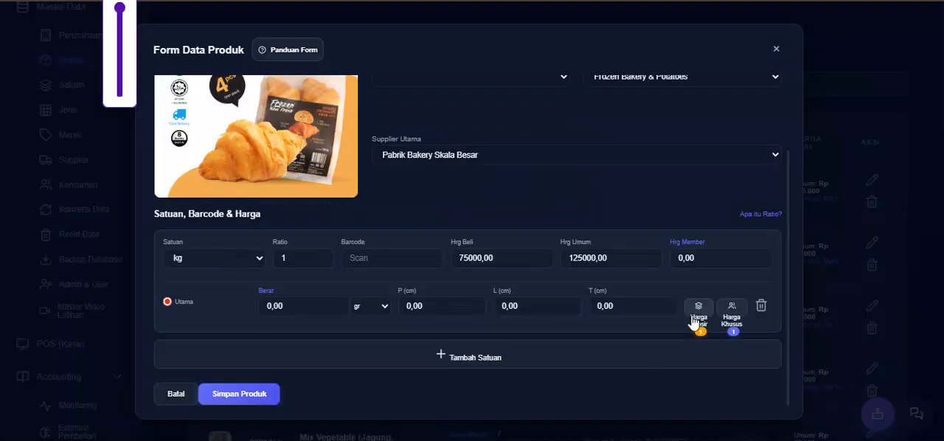
pyautogui.click(254, 399)
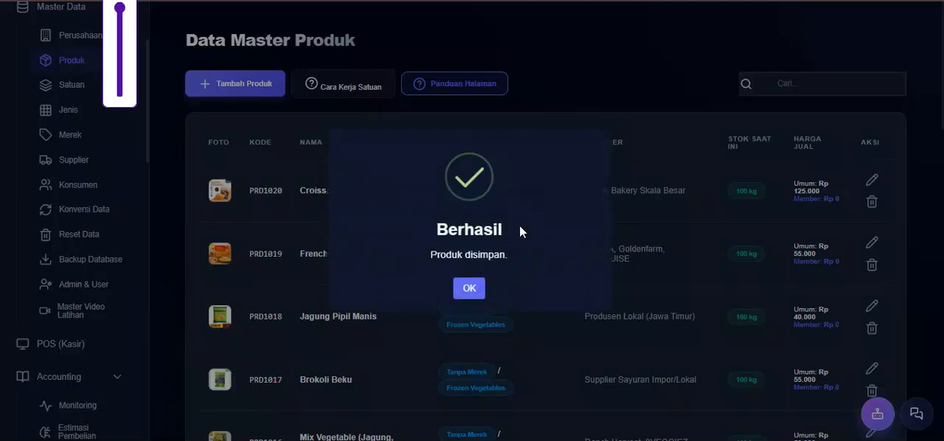
pyautogui.click(469, 287)
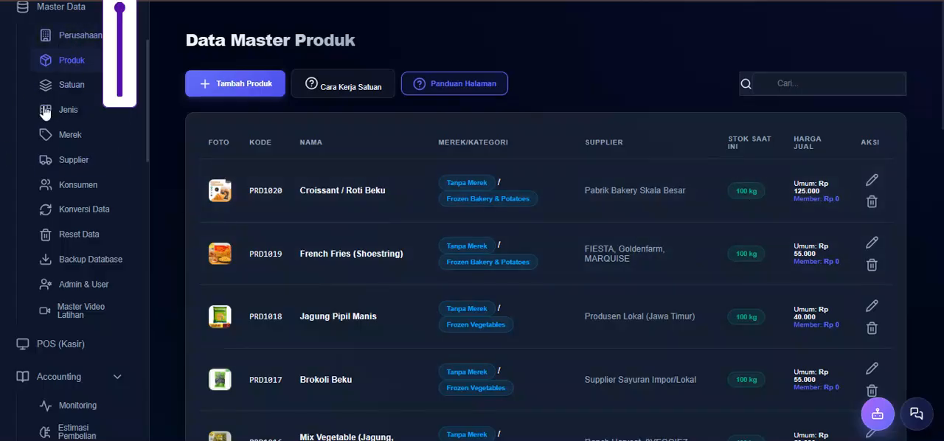
# - View the Satuan master data and examine the unit choices offered in a blank product form
pyautogui.click(60, 90)
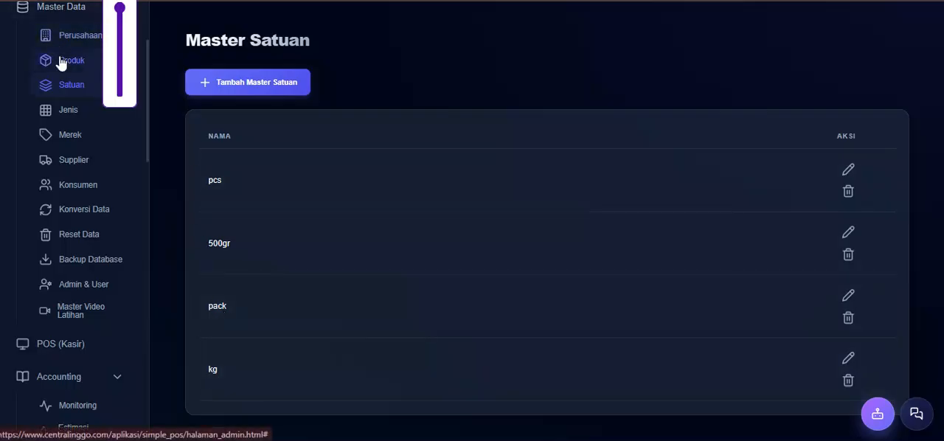
pyautogui.click(59, 60)
pyautogui.click(197, 86)
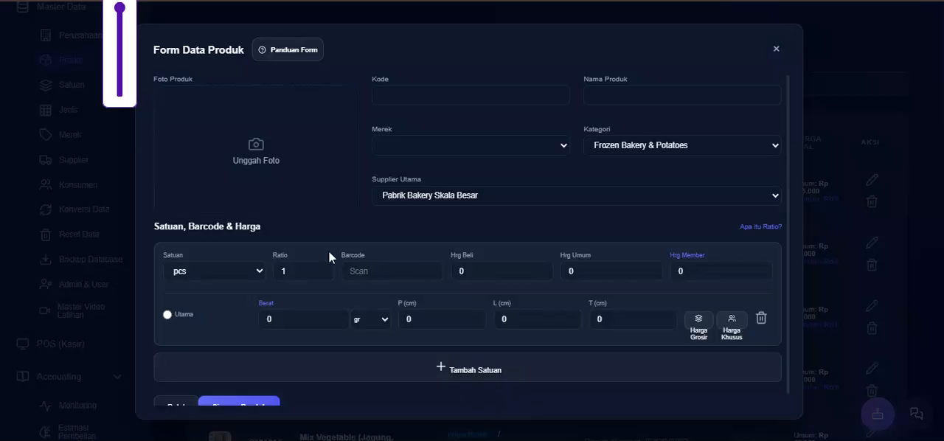
pyautogui.click(230, 273)
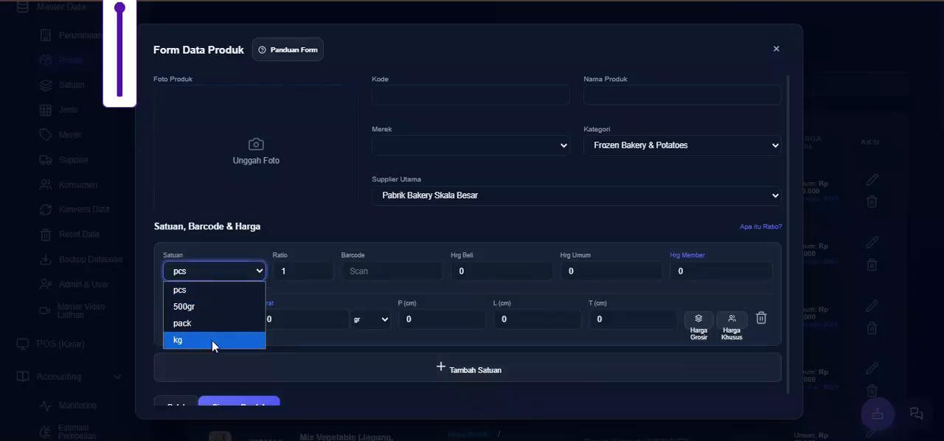
pyautogui.click(287, 342)
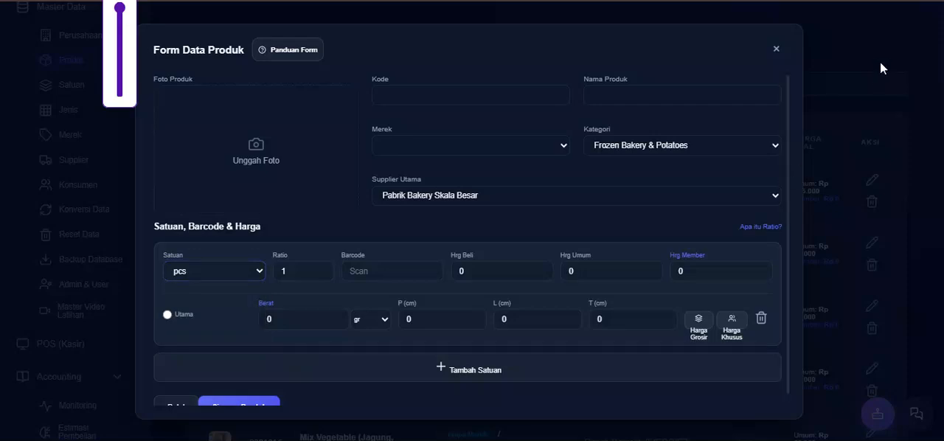
# - Add a second unit row to the blank product form and set its Satuan to 500gr
pyautogui.click(392, 373)
pyautogui.scroll(-1, 295, 306)
pyautogui.click(253, 316)
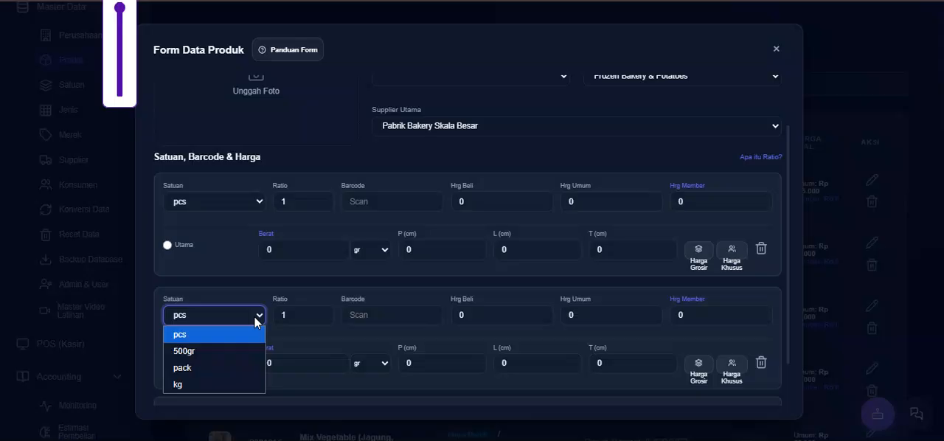
pyautogui.click(254, 351)
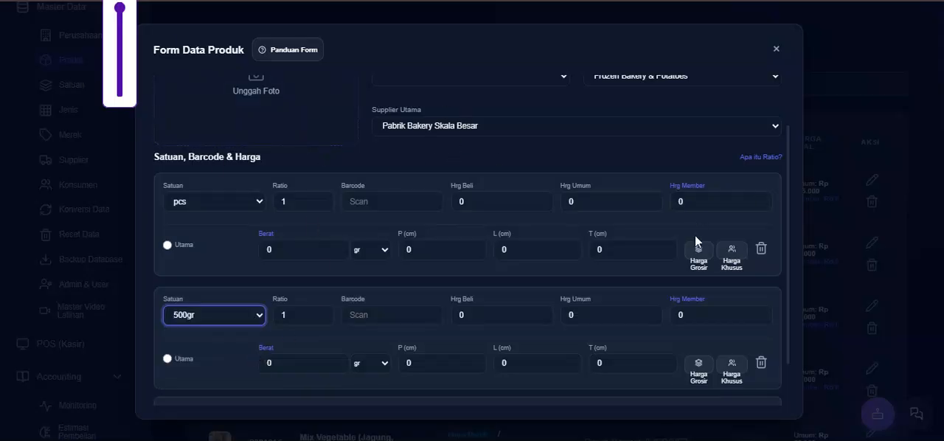
# - View the Supplier Utama choices and close the product form without saving
pyautogui.click(749, 127)
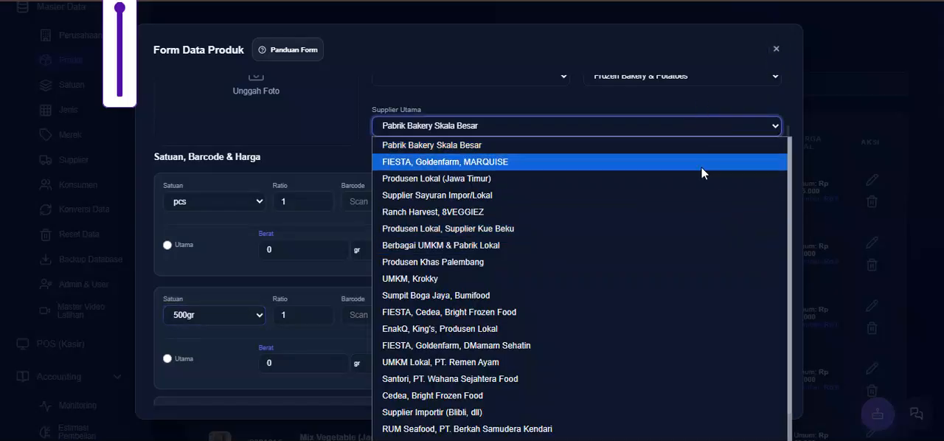
pyautogui.click(701, 143)
pyautogui.click(775, 50)
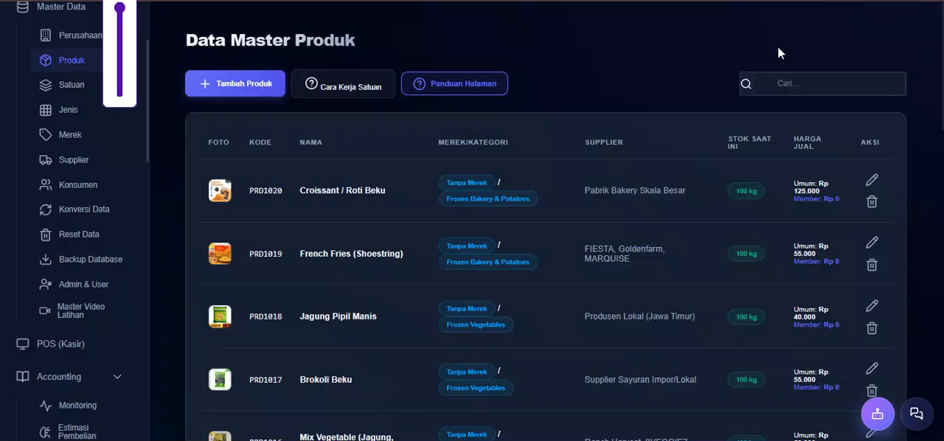
# - Look further down the product list and open the Jenis master data
pyautogui.scroll(-2, 270, 151)
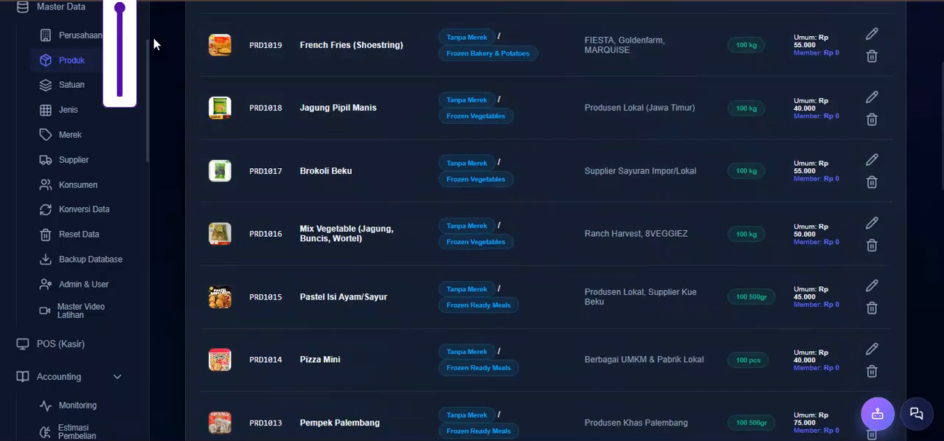
pyautogui.click(69, 112)
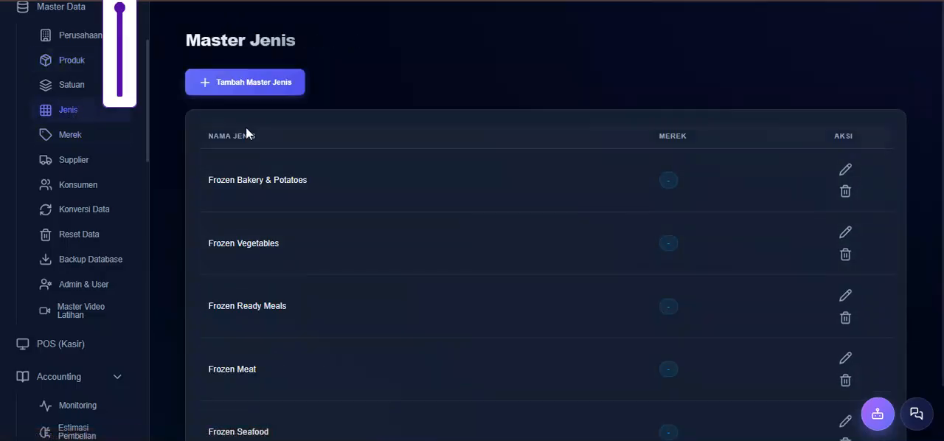
# - View the Merek, Supplier and Konsumen master data pages in turn
pyautogui.click(73, 140)
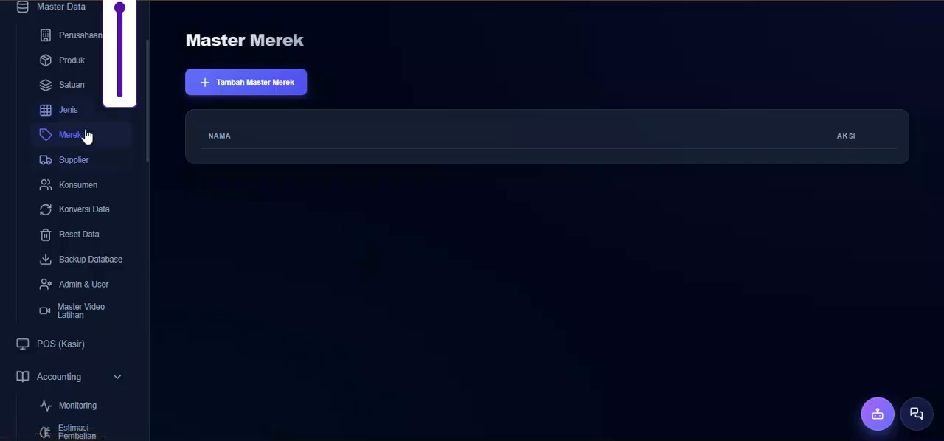
pyautogui.click(75, 162)
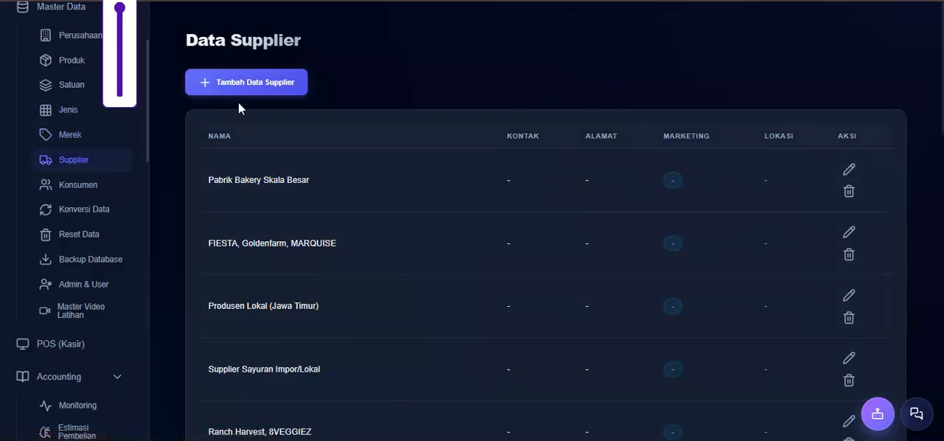
pyautogui.click(76, 187)
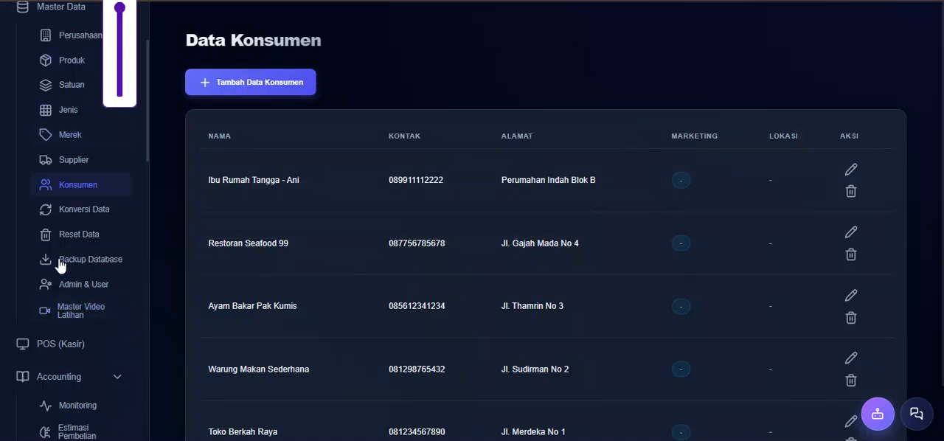
# - View the product import form under Konversi Data and cancel it without importing a file
pyautogui.click(89, 220)
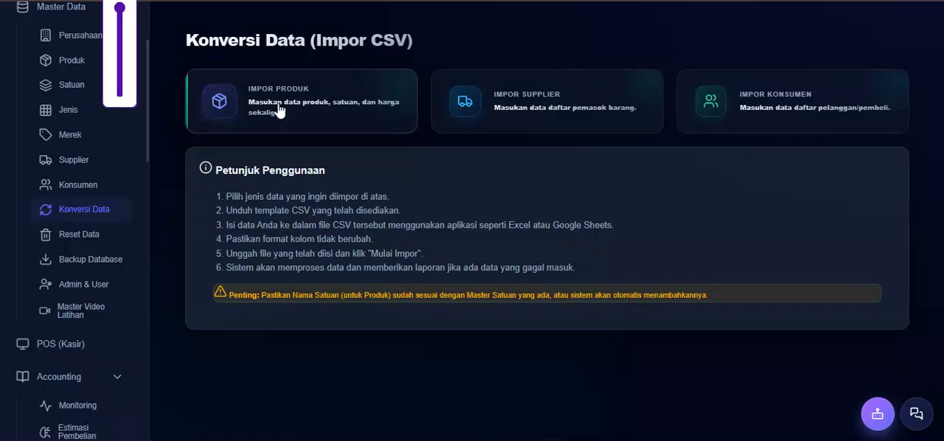
pyautogui.click(208, 105)
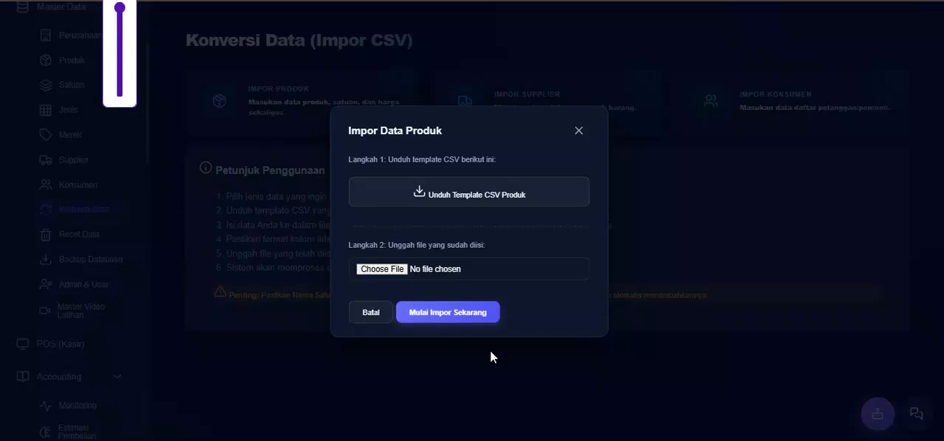
pyautogui.click(376, 314)
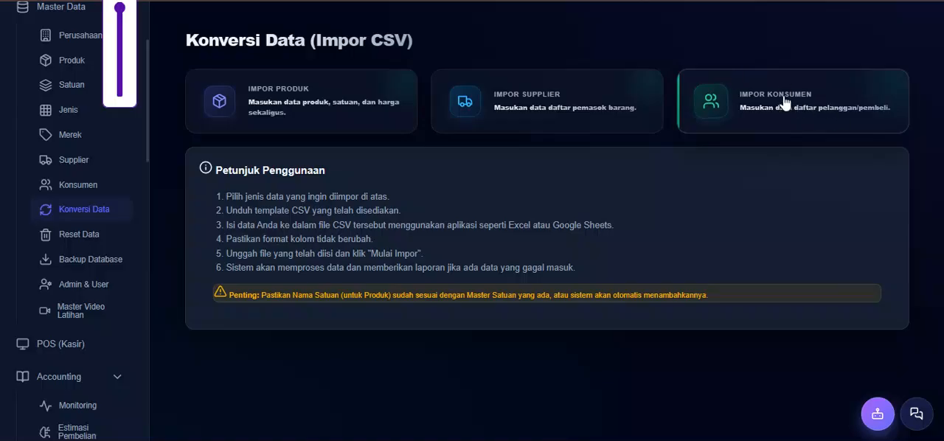
# - View the Reset Data and Backup Database pages without running a reset or a backup
pyautogui.click(78, 236)
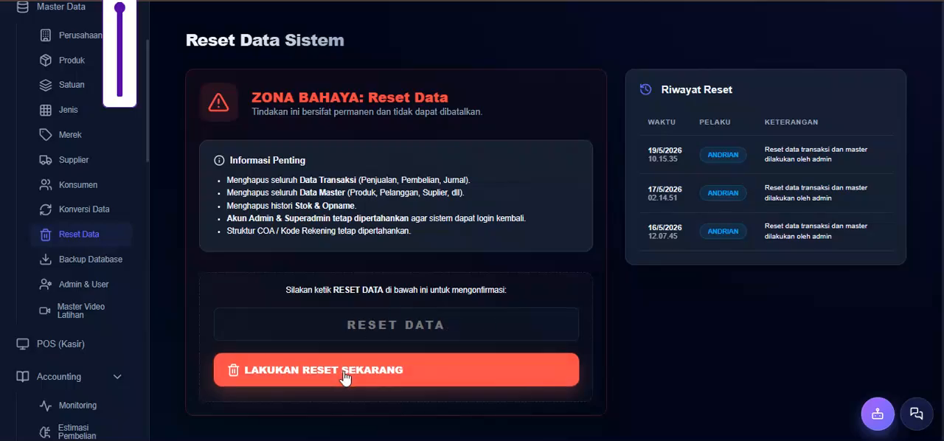
pyautogui.click(107, 260)
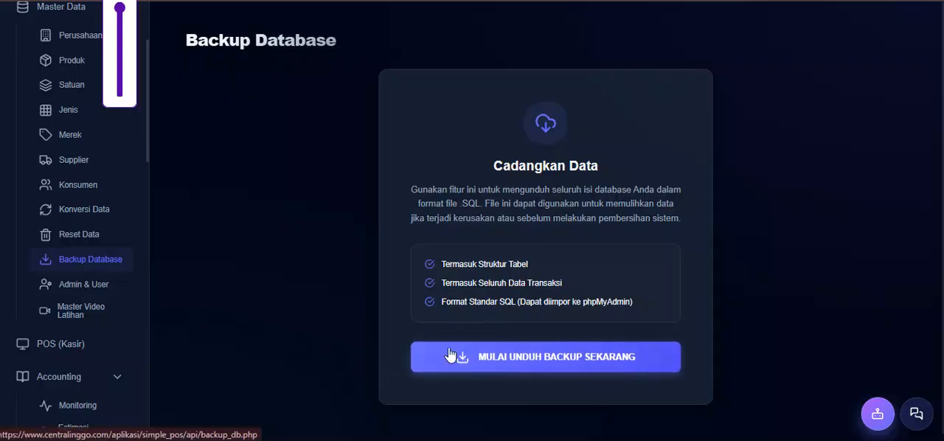
# - Look through the users and roles in Admin & User and open the Master Video Latihan page
pyautogui.click(95, 287)
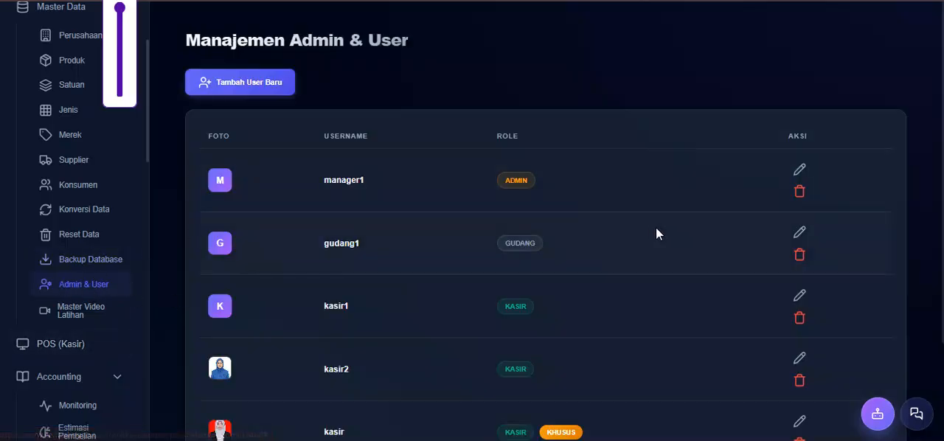
pyautogui.scroll(-2, 660, 235)
pyautogui.scroll(2, 505, 285)
pyautogui.scroll(-2, 503, 311)
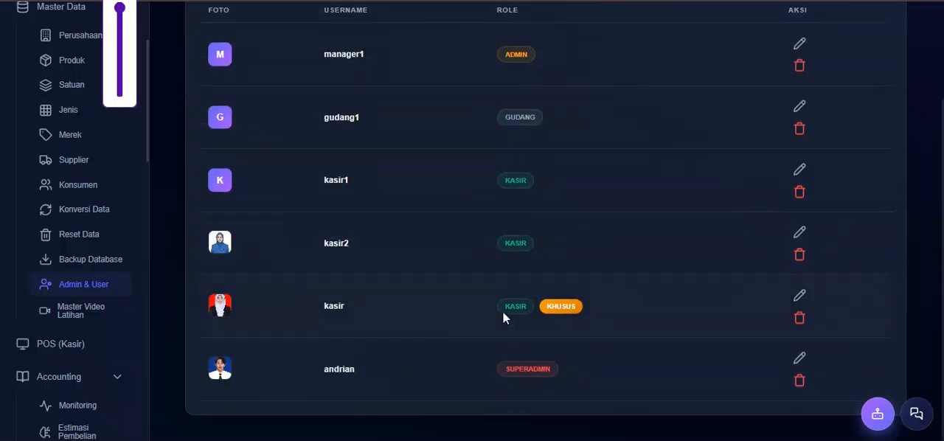
pyautogui.click(96, 325)
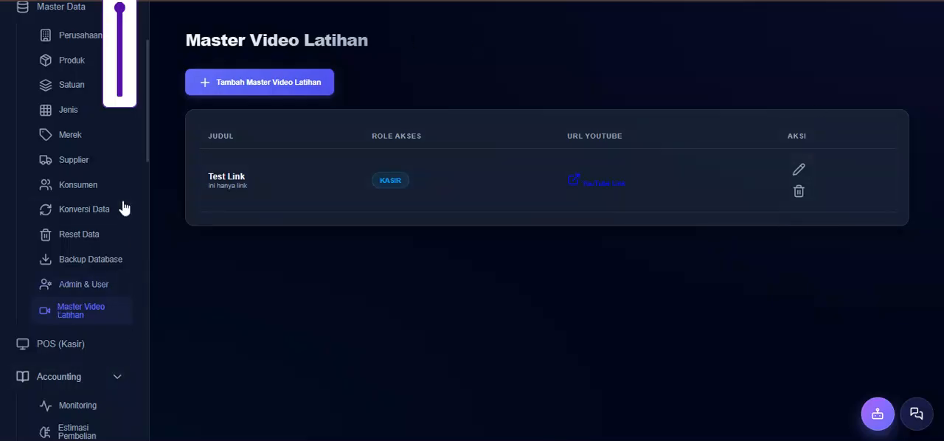
# - Collapse the Master Data, Accounting, Laporan Kasir, Logistik, Gudang and Marketing groups in the navigation
pyautogui.scroll(2, 89, 234)
pyautogui.scroll(-2, 103, 169)
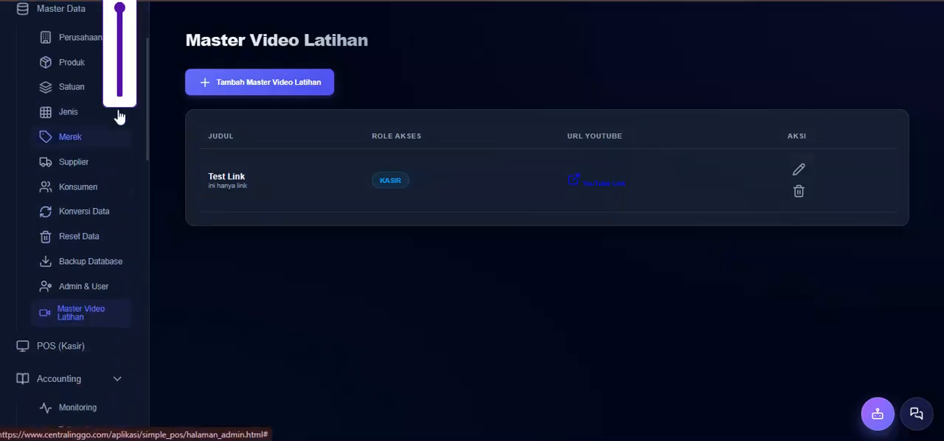
pyautogui.scroll(2, 59, 140)
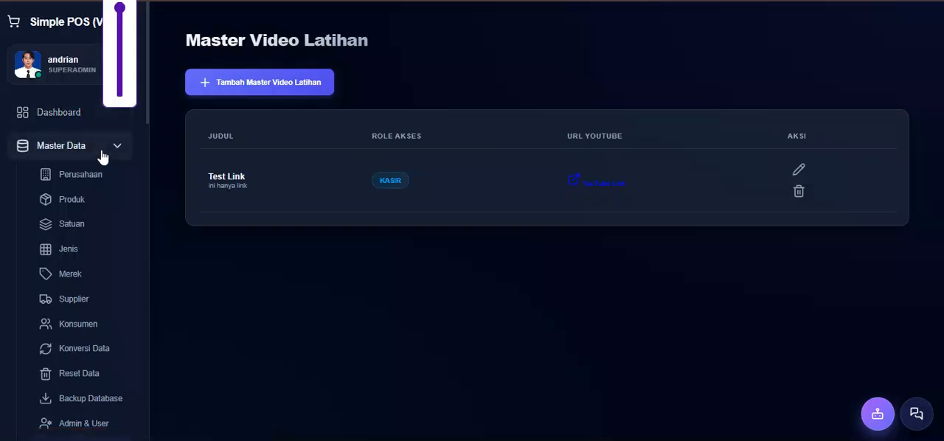
pyautogui.click(118, 145)
pyautogui.click(84, 214)
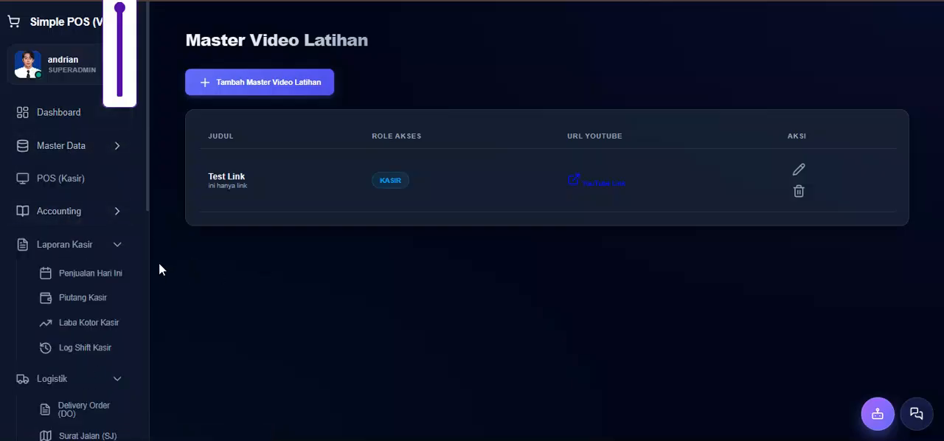
pyautogui.click(101, 246)
pyautogui.click(114, 281)
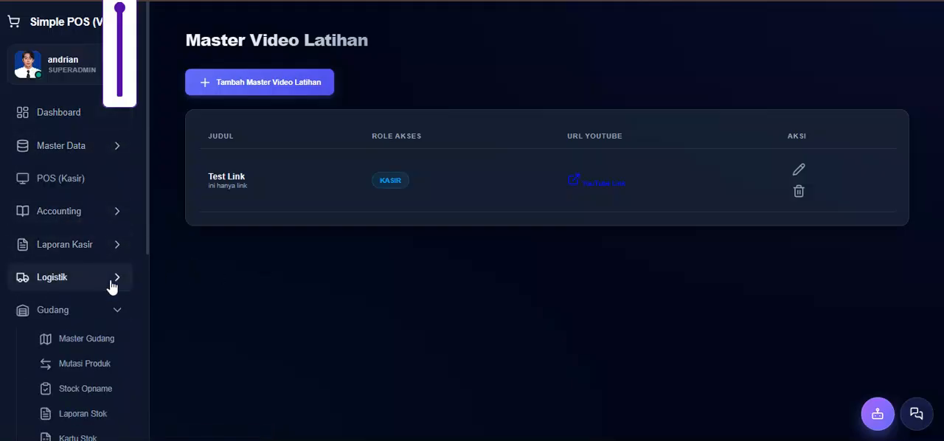
pyautogui.click(112, 312)
pyautogui.click(116, 347)
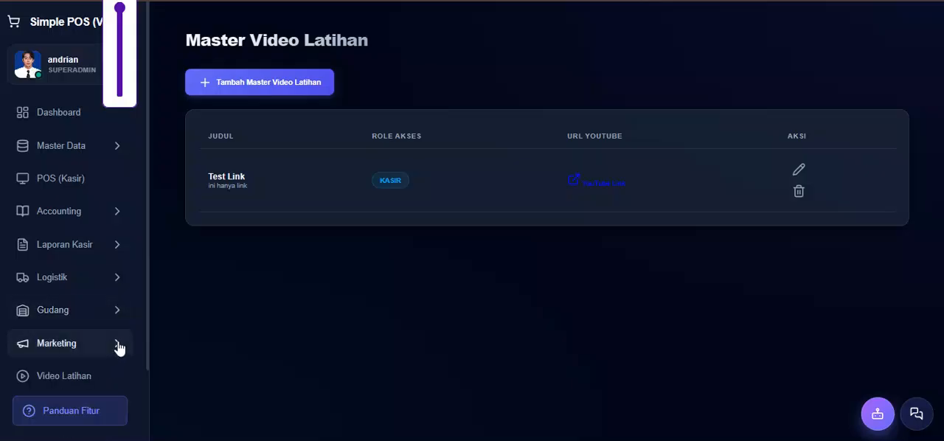